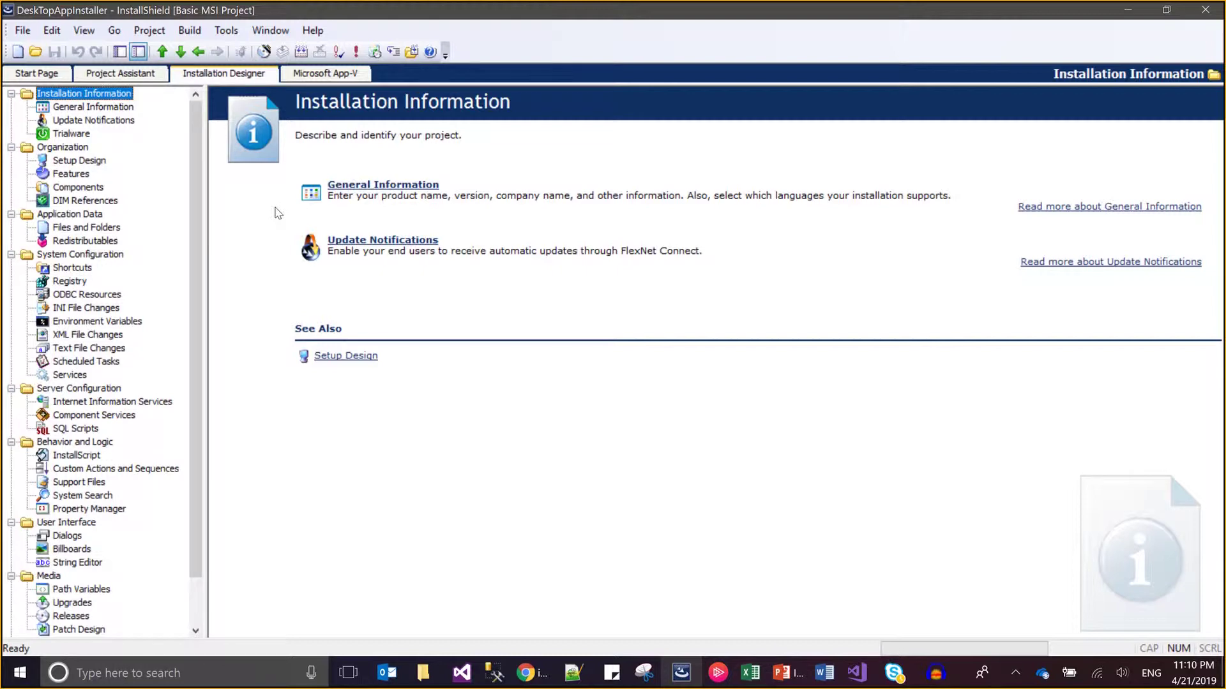
Step: Show the InstallScript Files folder description, with a brief detour to a Skype conversation
{"action": "left_click", "coordinate": [75, 456]}
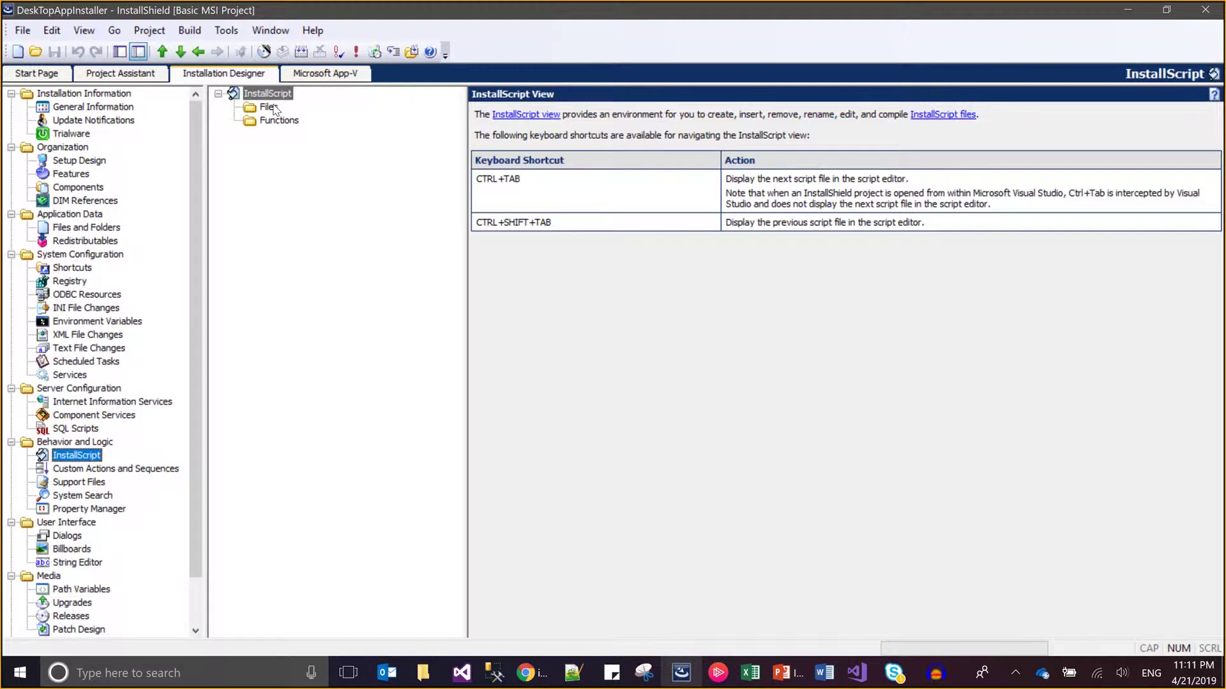
{"action": "left_click", "coordinate": [268, 108]}
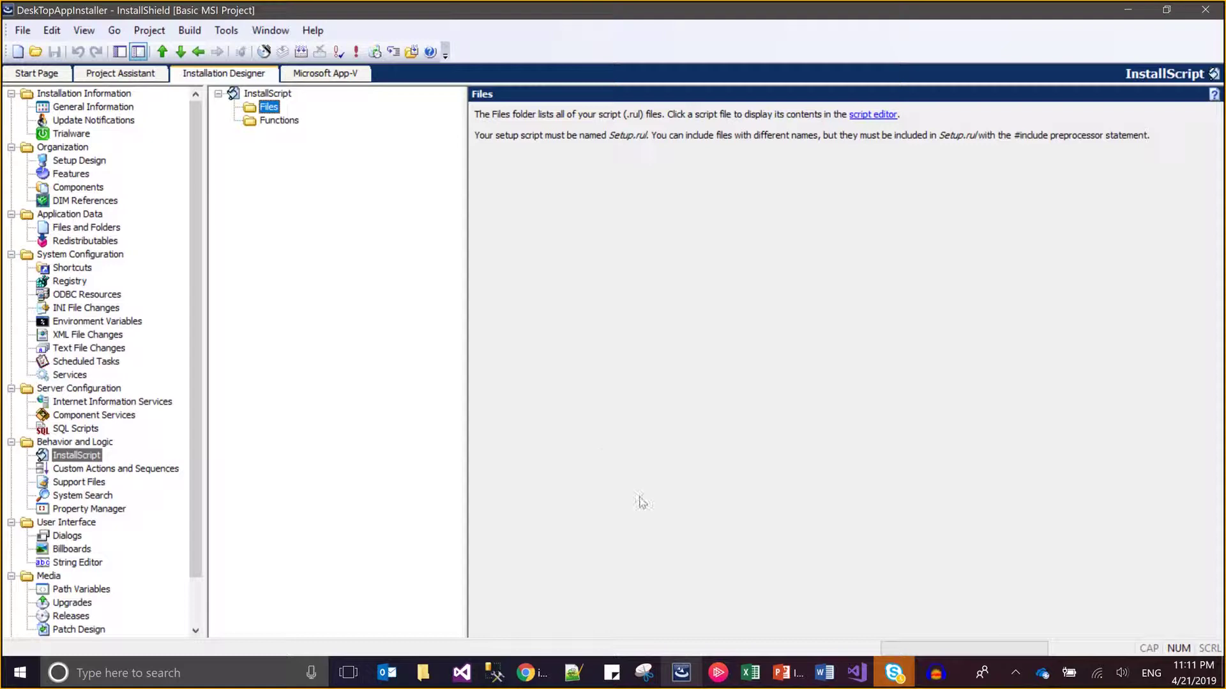
{"action": "left_click", "coordinate": [897, 670]}
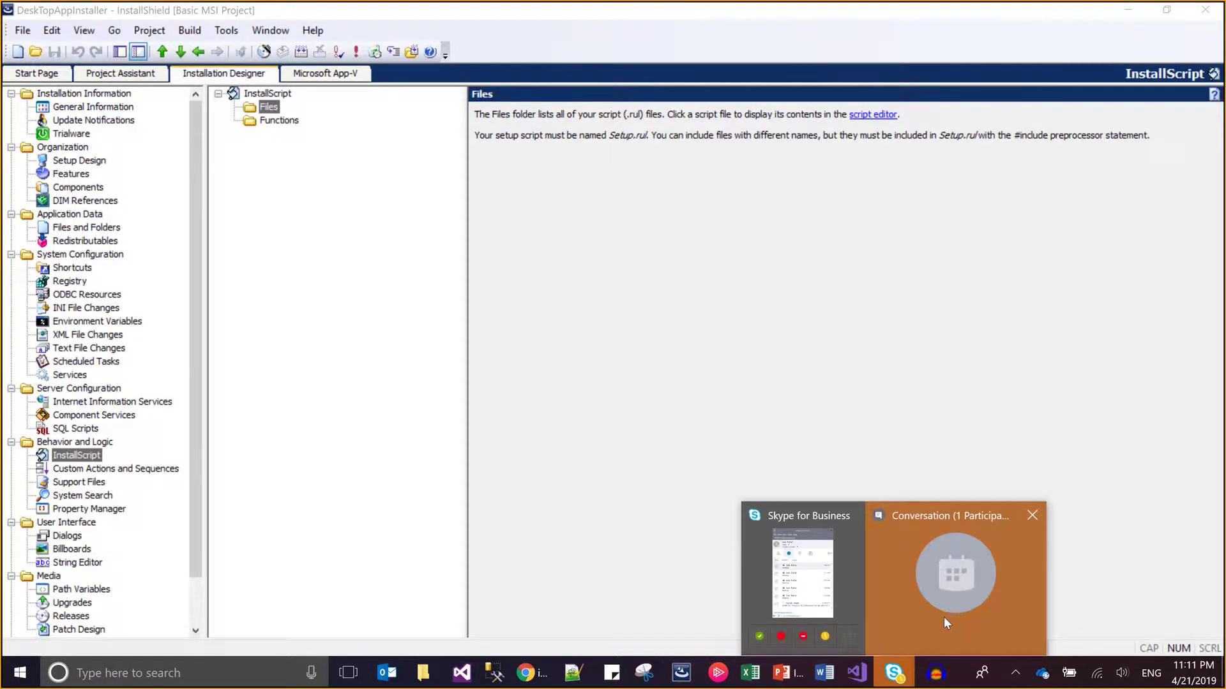
{"action": "left_click", "coordinate": [943, 622]}
{"action": "left_click", "coordinate": [540, 364]}
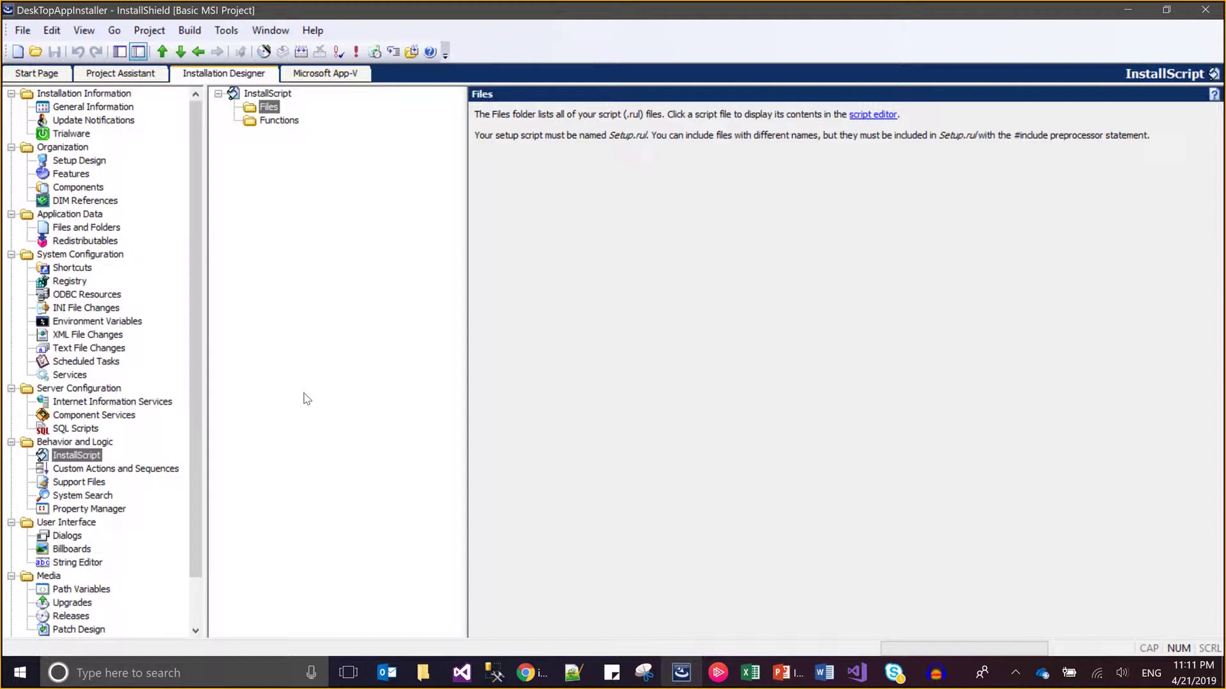
Step: Create Setup.rul under Files and rename its exported MyFunction prototype to RaisePopup
{"action": "right_click", "coordinate": [268, 110]}
{"action": "left_click", "coordinate": [327, 118]}
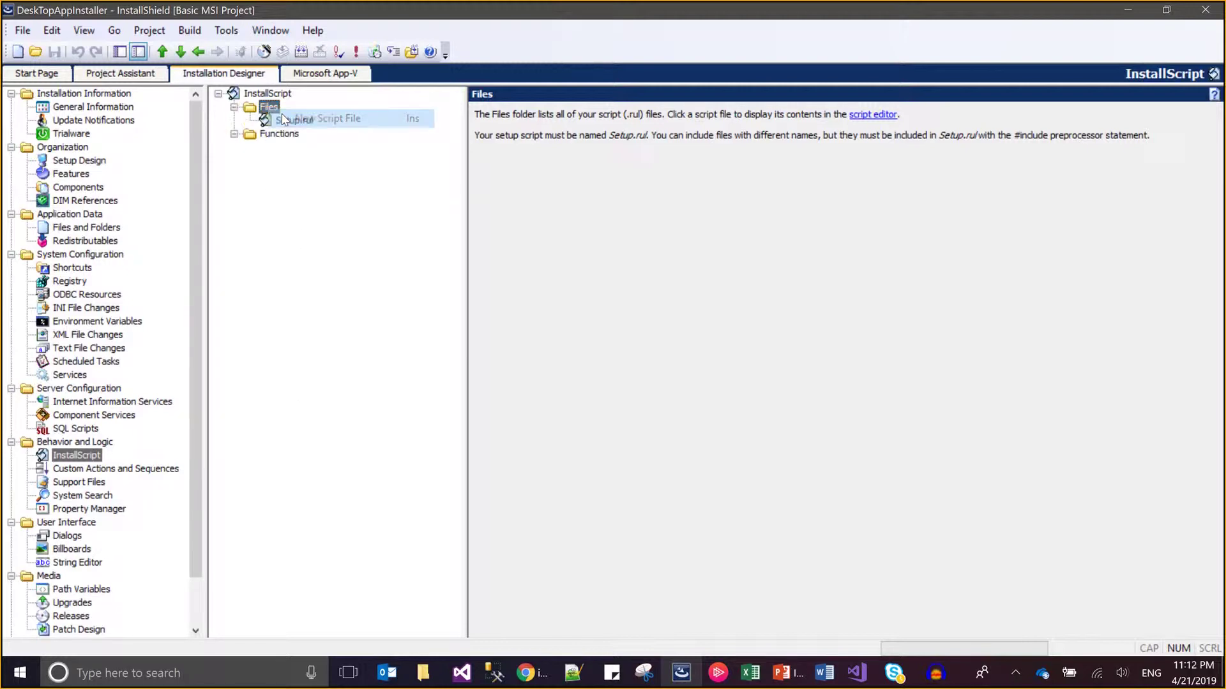
{"action": "key", "text": "Return"}
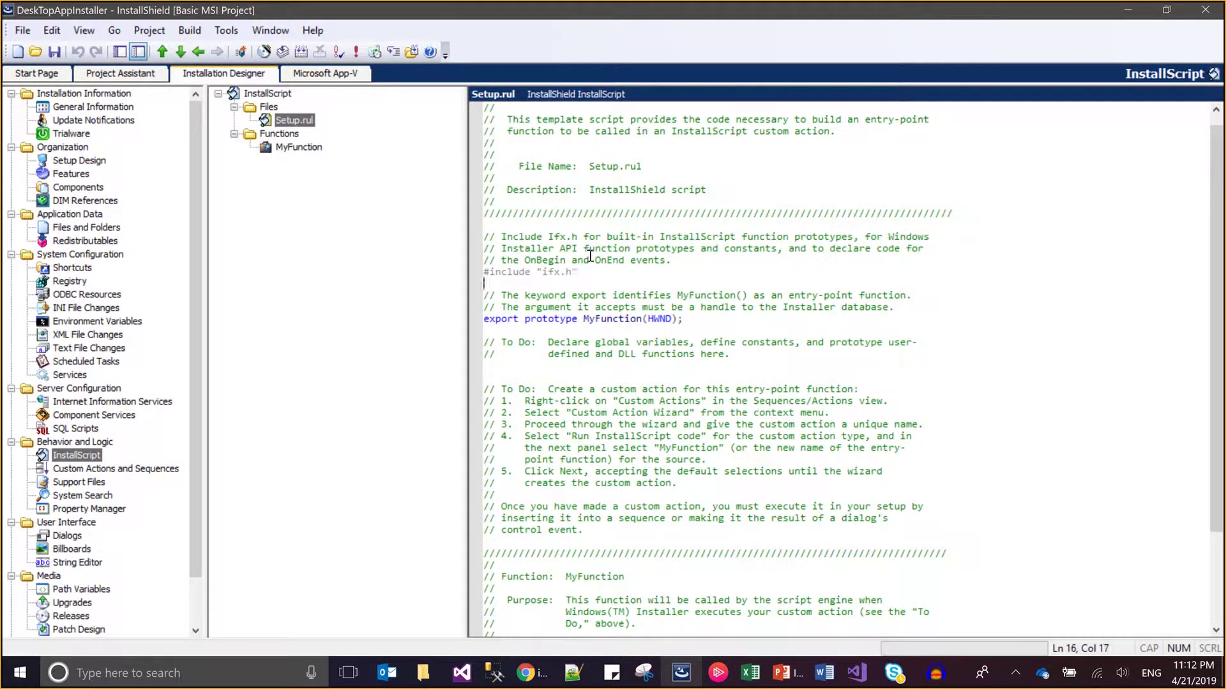
{"action": "key", "text": "Down"}
{"action": "key", "text": "Down"}
{"action": "key", "text": "Down"}
{"action": "double_click", "coordinate": [634, 319]}
{"action": "type", "text": "Rais"}
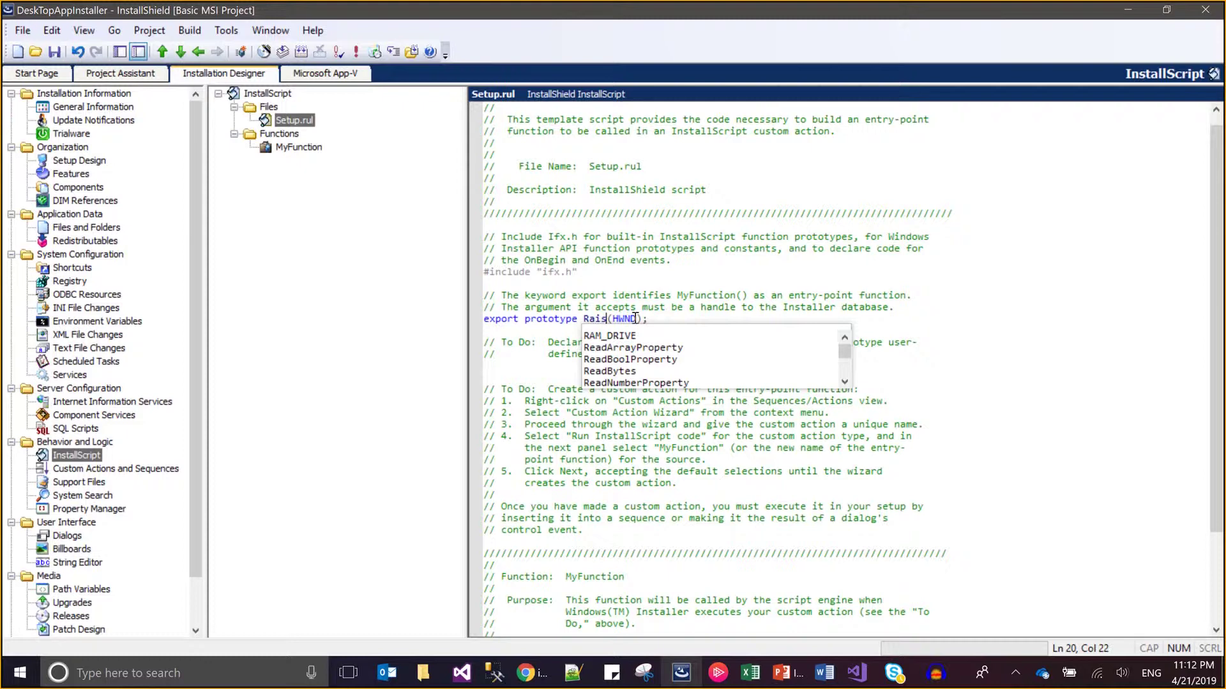
{"action": "type", "text": "ePopup"}
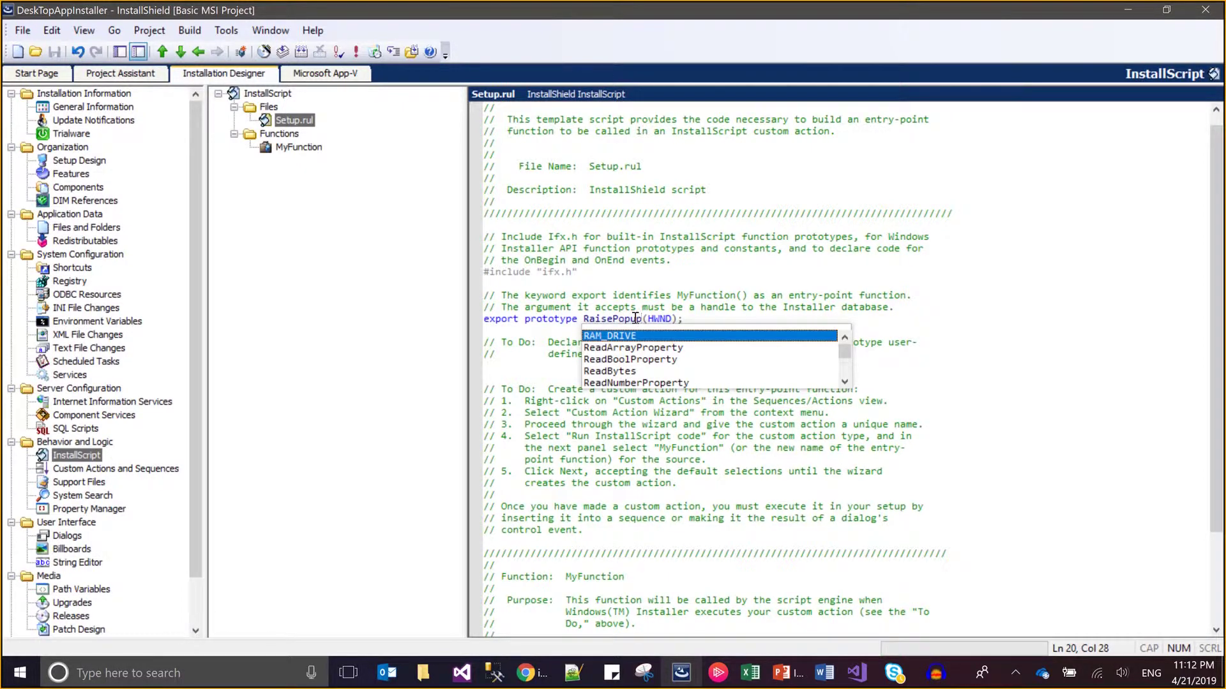
{"action": "key", "text": "Escape"}
{"action": "key", "text": "Down"}
{"action": "key", "text": "Down"}
{"action": "key", "text": "Down"}
{"action": "key", "text": "Down"}
{"action": "key", "text": "Down"}
{"action": "key", "text": "Down"}
{"action": "key", "text": "Down"}
{"action": "key", "text": "Down"}
{"action": "key", "text": "Down"}
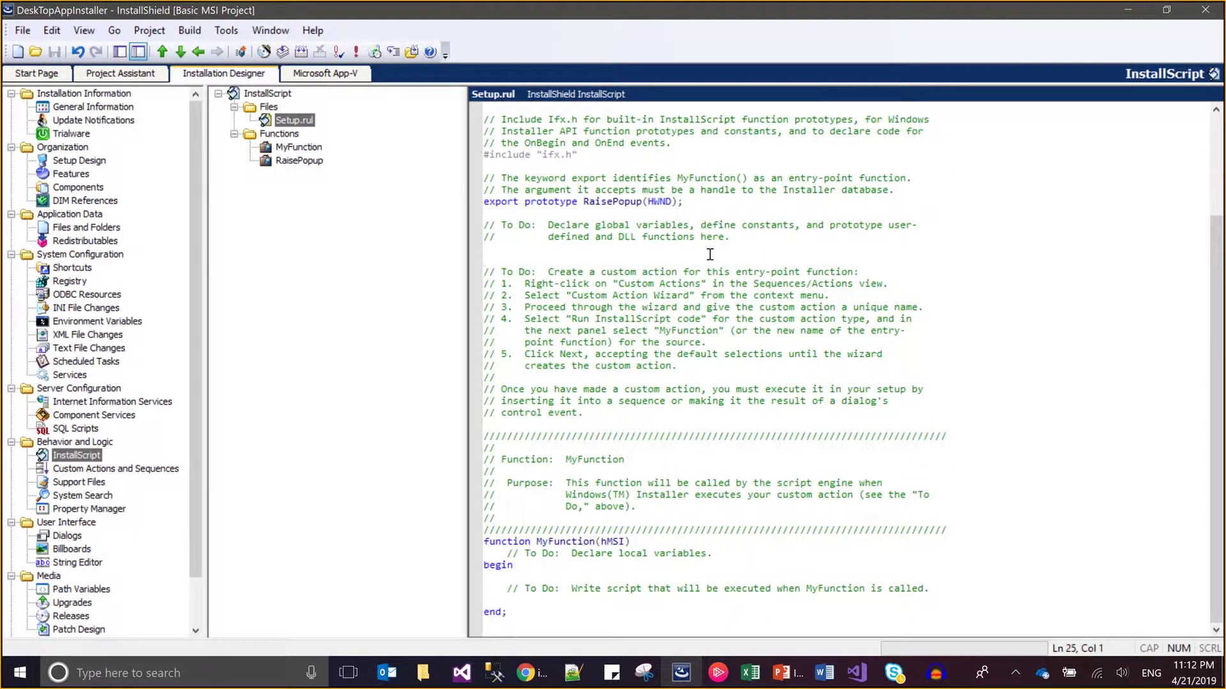
{"action": "type", "text": "STRING"}
{"action": "type", "text": " StrA;"}
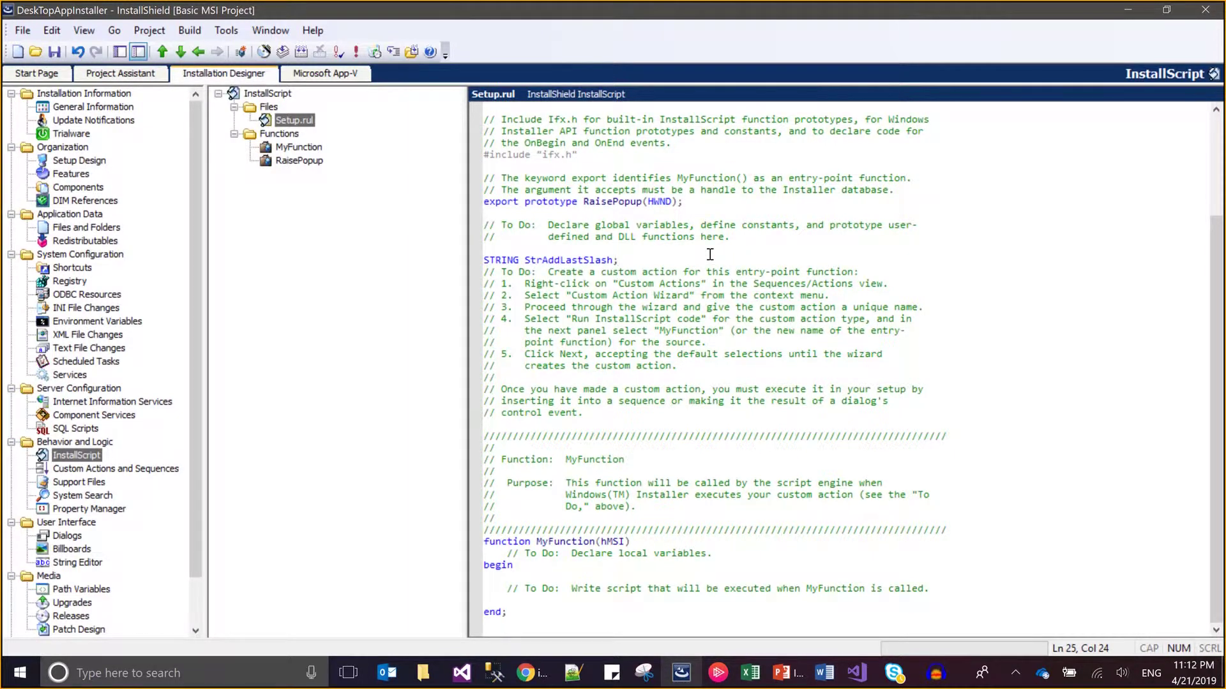
Step: Declare the global STRING str, replacing the autocompleted StrAddLastSlash name
{"action": "key", "text": "ctrl+shift+Left"}
{"action": "type", "text": "str;"}
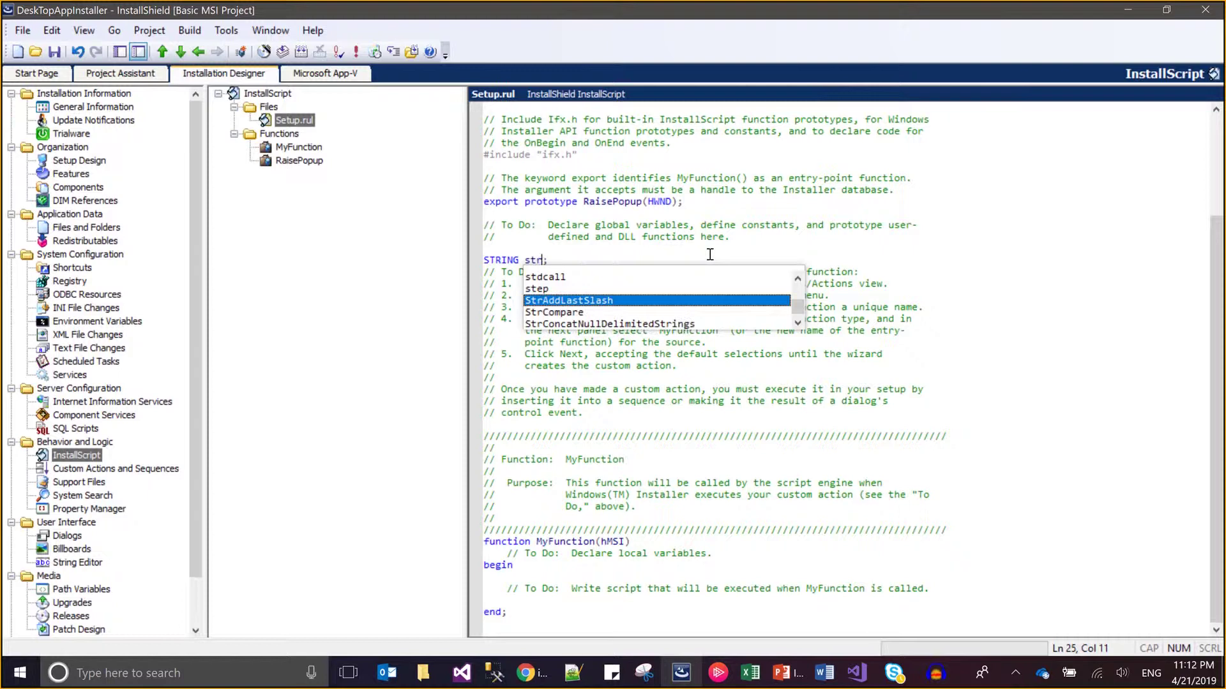
{"action": "key", "text": "End"}
{"action": "key", "text": "Down"}
{"action": "key", "text": "Down"}
{"action": "key", "text": "Down"}
{"action": "key", "text": "Down"}
{"action": "key", "text": "Down"}
{"action": "key", "text": "Down"}
{"action": "key", "text": "Down"}
{"action": "key", "text": "Down"}
{"action": "key", "text": "Down"}
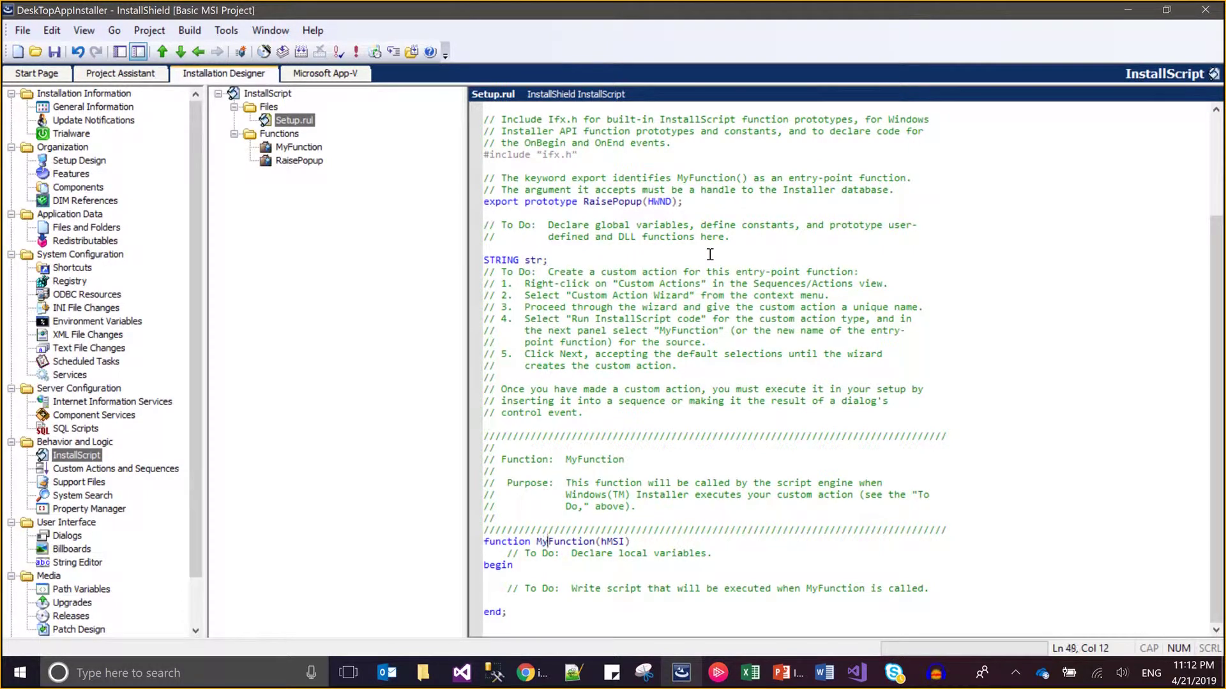
{"action": "key", "text": "Down"}
Step: Add a local NUMBER num to MyFunction and blank lines after begin
{"action": "key", "text": "Return"}
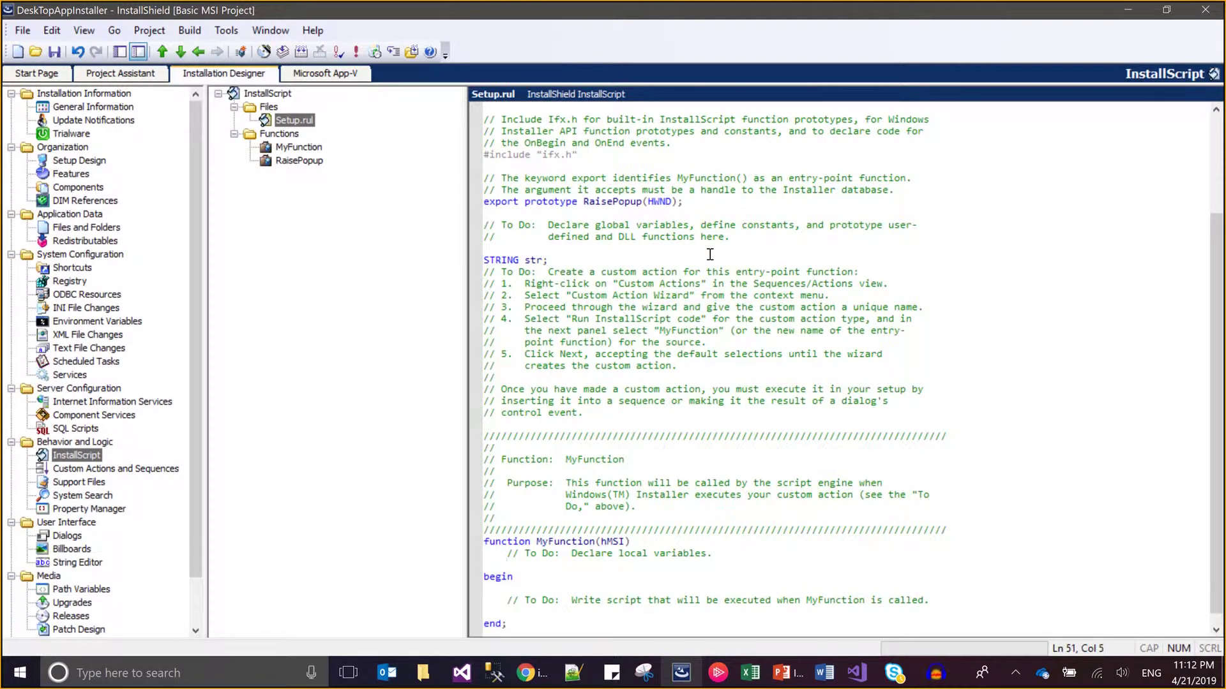
{"action": "type", "text": "NUMBER nu"}
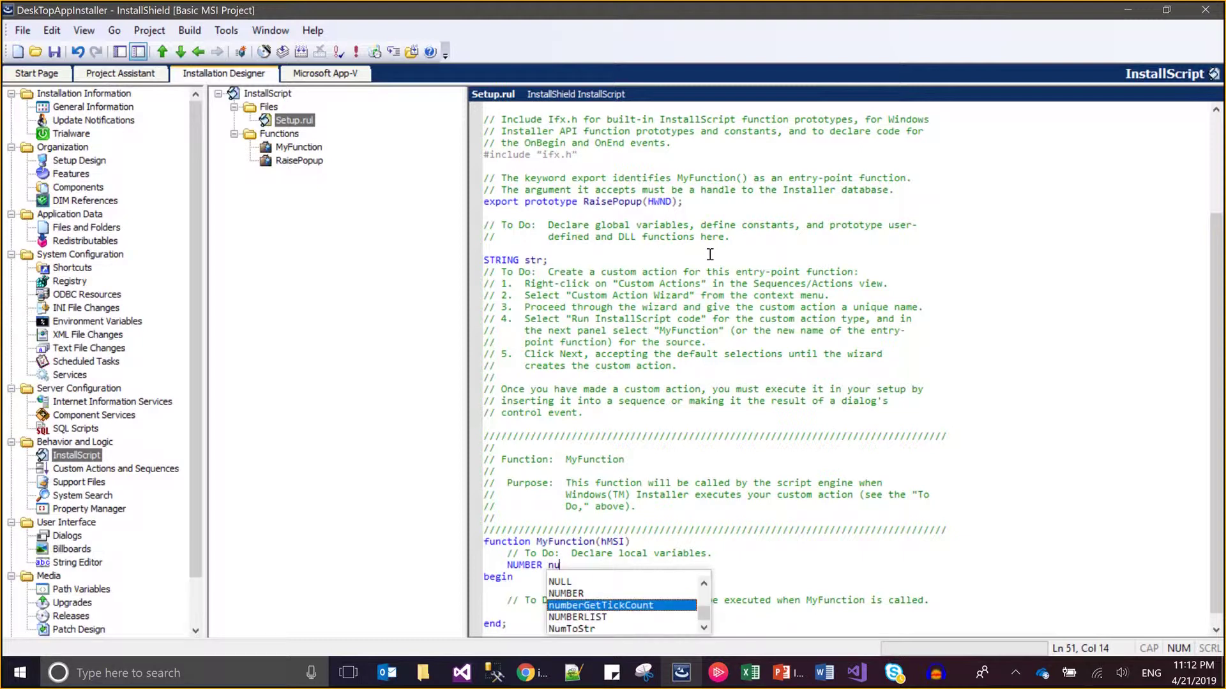
{"action": "type", "text": "m"}
{"action": "key", "text": "Down"}
{"action": "key", "text": "Return"}
{"action": "type", "text": ";"}
{"action": "key", "text": "ctrl+shift+Left"}
{"action": "key", "text": "ctrl+shift+Left"}
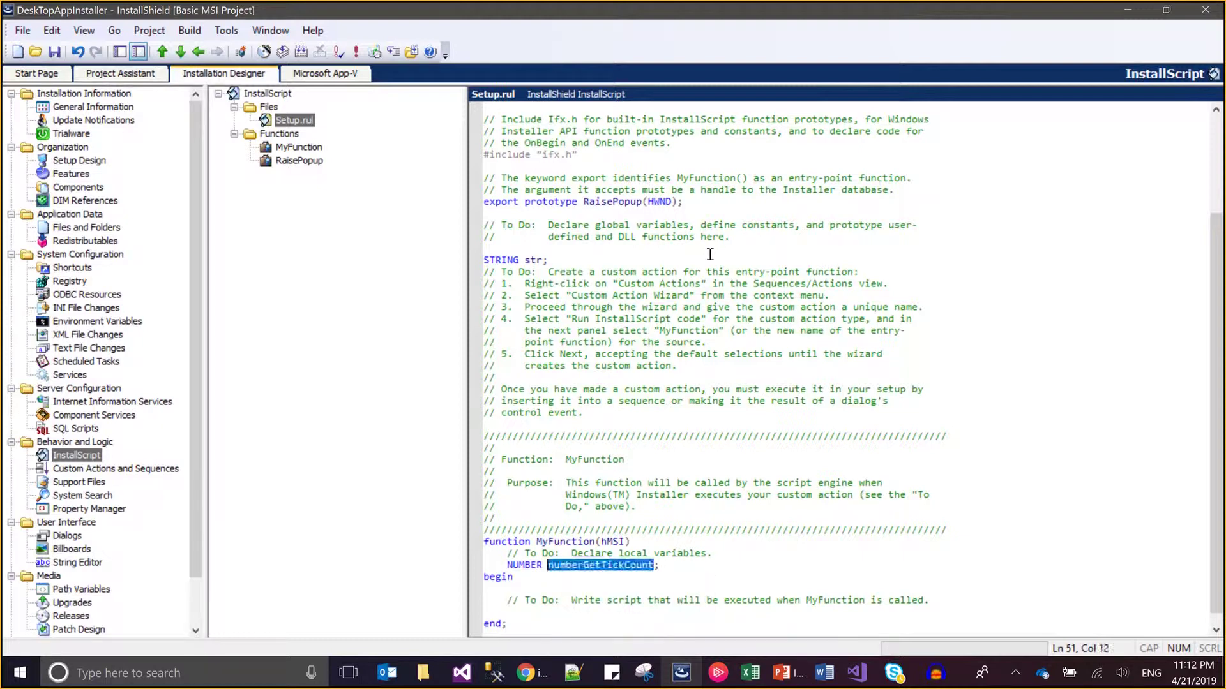
{"action": "key", "text": "BackSpace"}
{"action": "type", "text": "num;"}
{"action": "key", "text": "Down"}
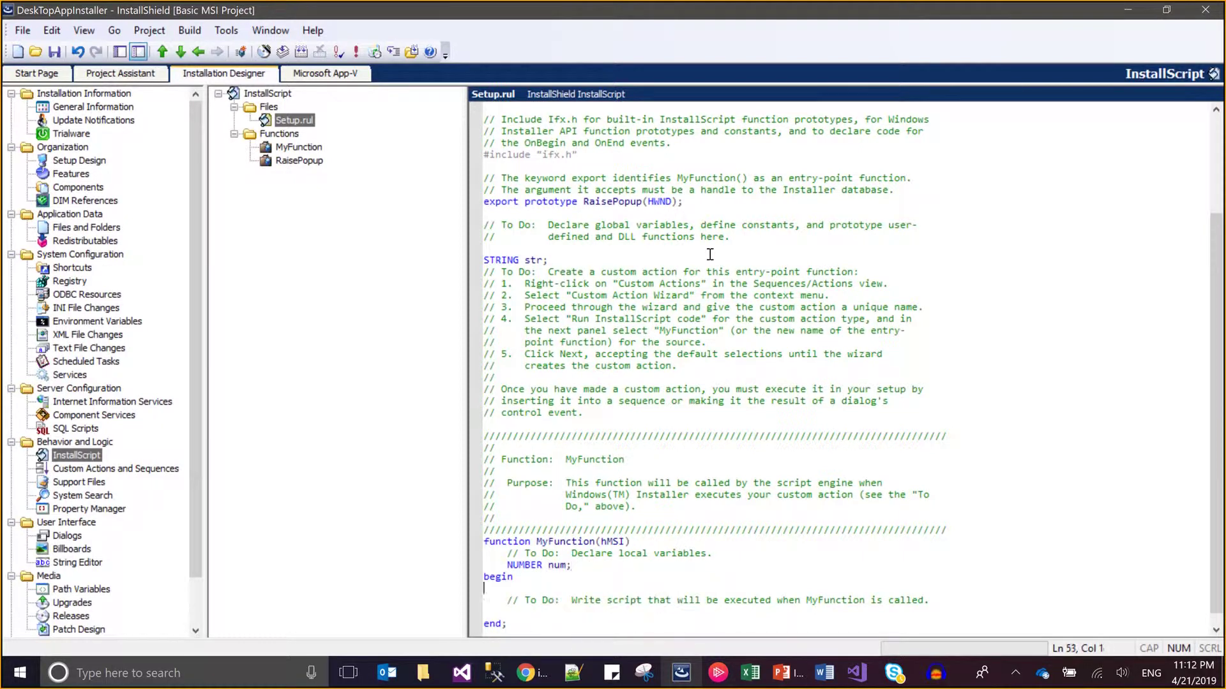
{"action": "key", "text": "Down"}
{"action": "key", "text": "Return"}
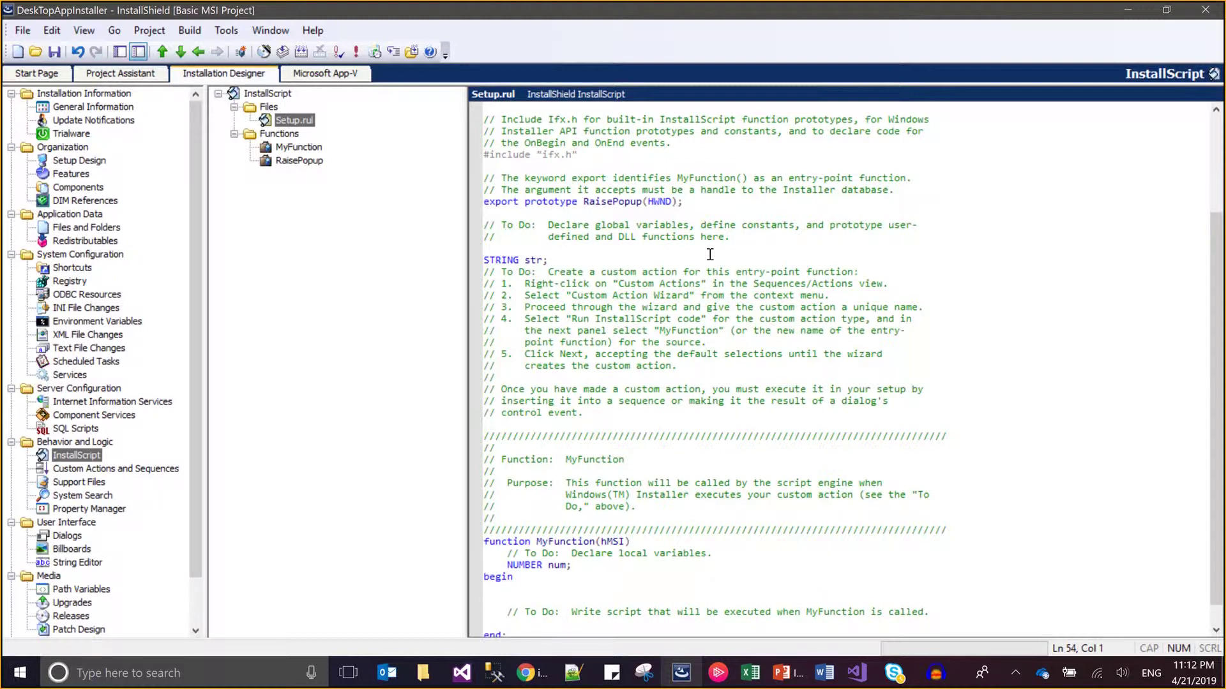
{"action": "type", "text": "num = "}
{"action": "type", "text": "20;"}
Step: Assign num = 20 and str = "Zebra", then begin a MessageBox call
{"action": "key", "text": "Return"}
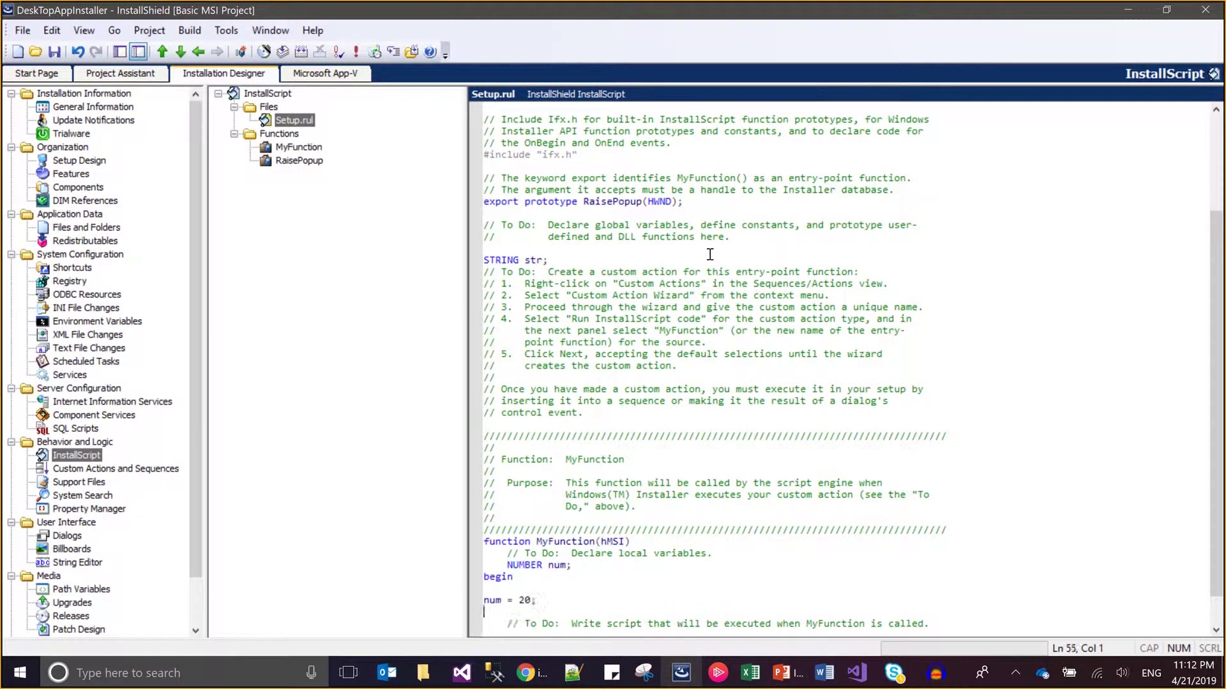
{"action": "type", "text": "str"}
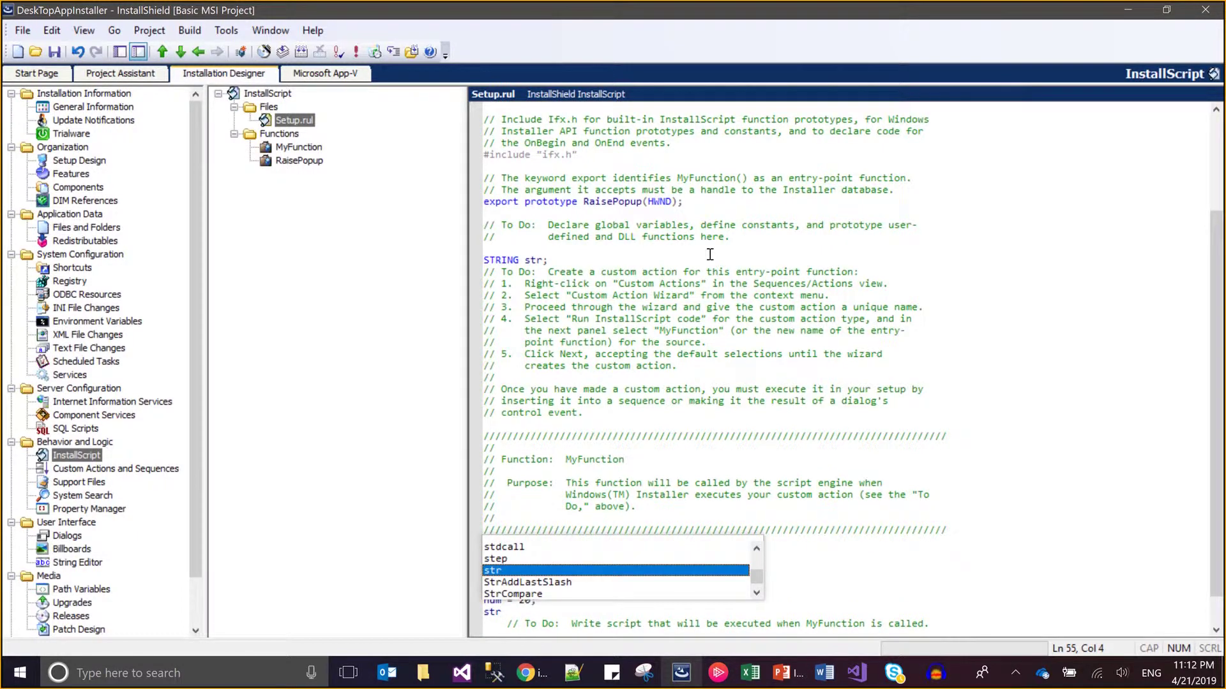
{"action": "type", "text": " = \""}
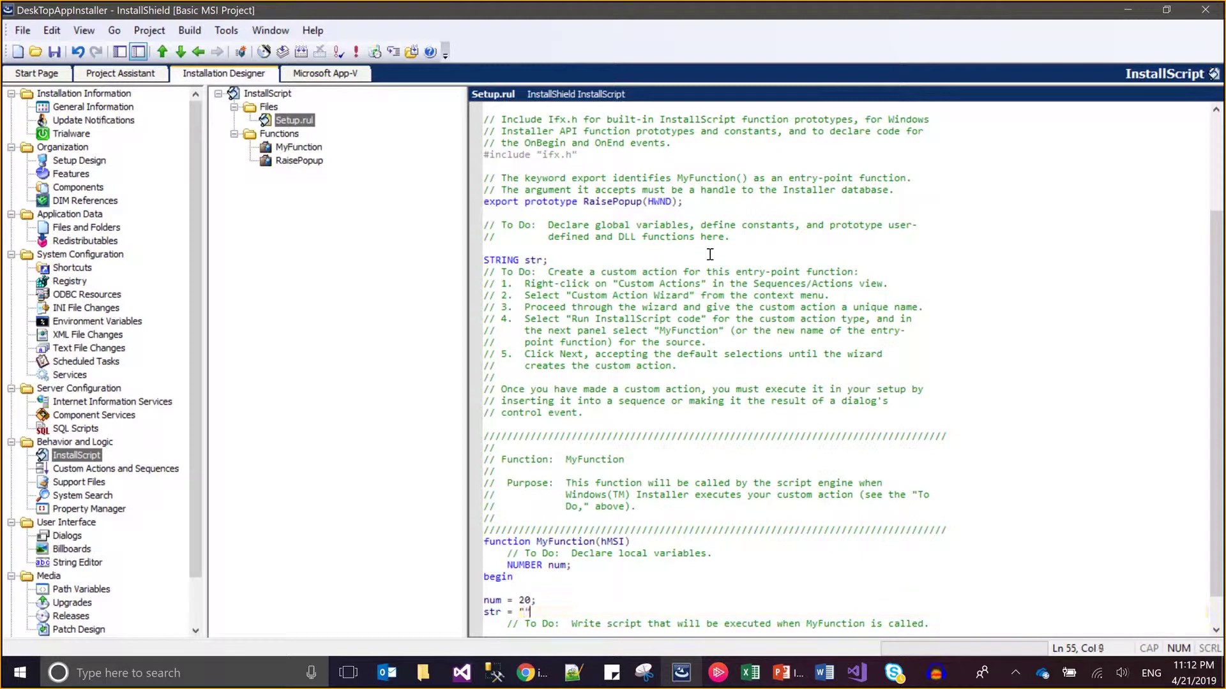
{"action": "type", "text": ";"}
{"action": "type", "text": "Zebra"}
{"action": "key", "text": "End"}
{"action": "key", "text": "Return"}
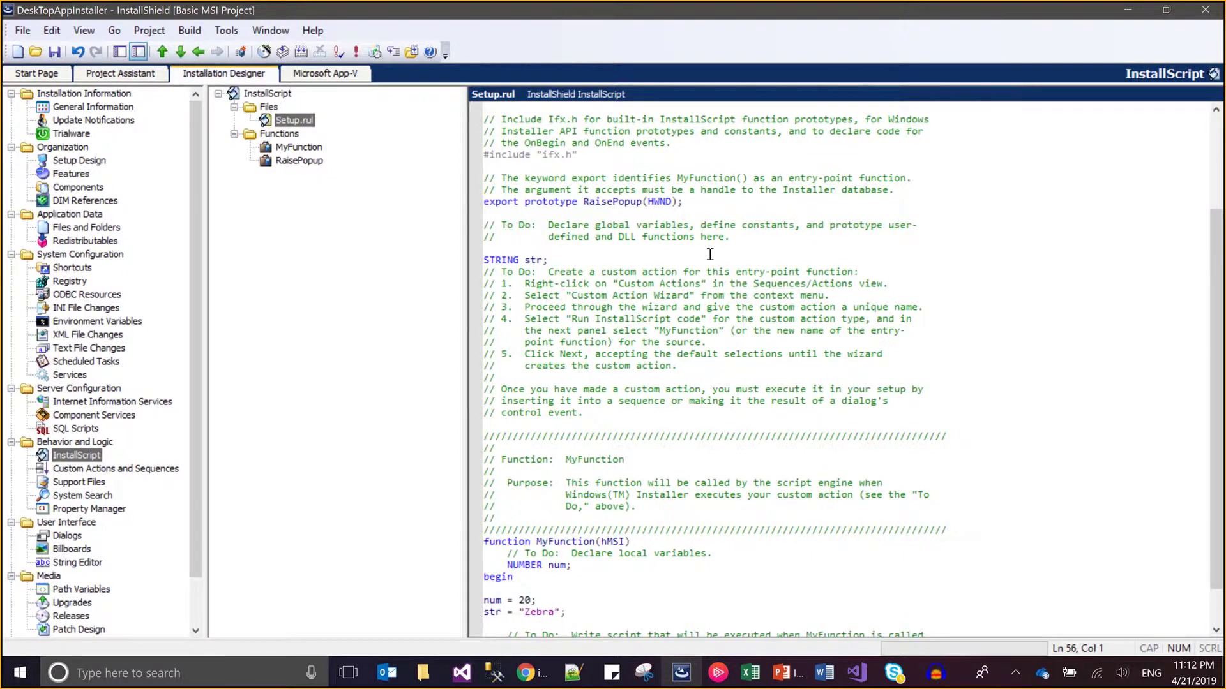
{"action": "type", "text": "MEss"}
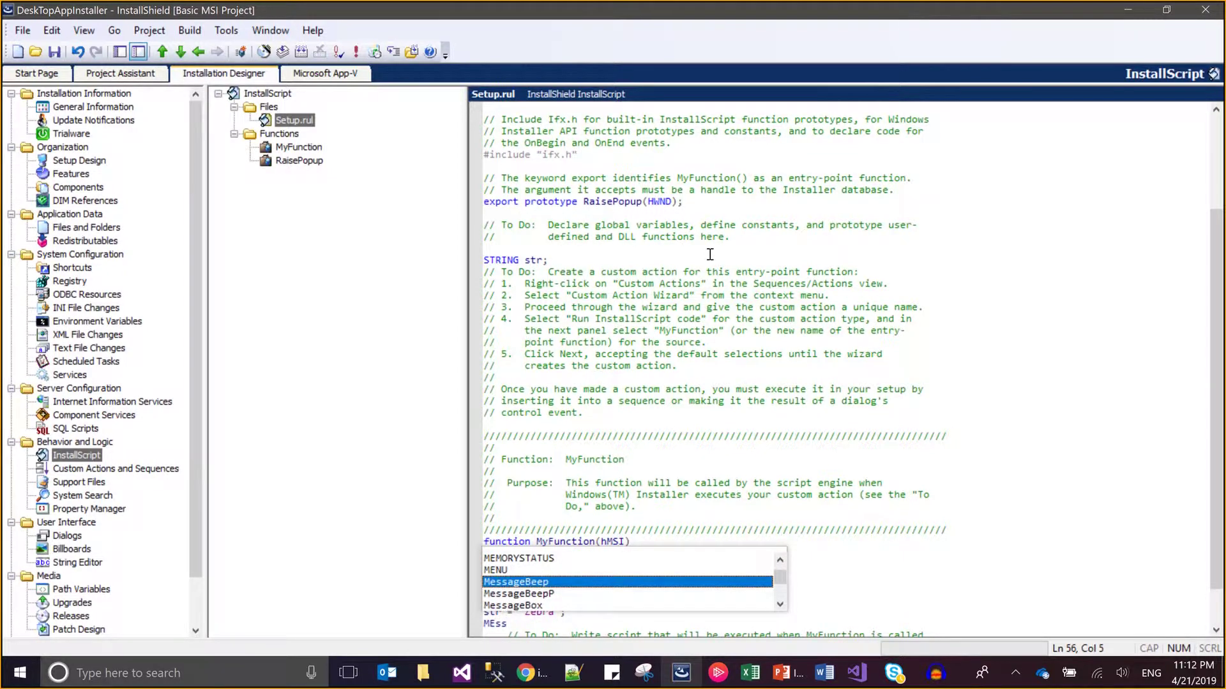
{"action": "key", "text": "Down"}
{"action": "key", "text": "Down"}
{"action": "key", "text": "Return"}
{"action": "type", "text": "()"}
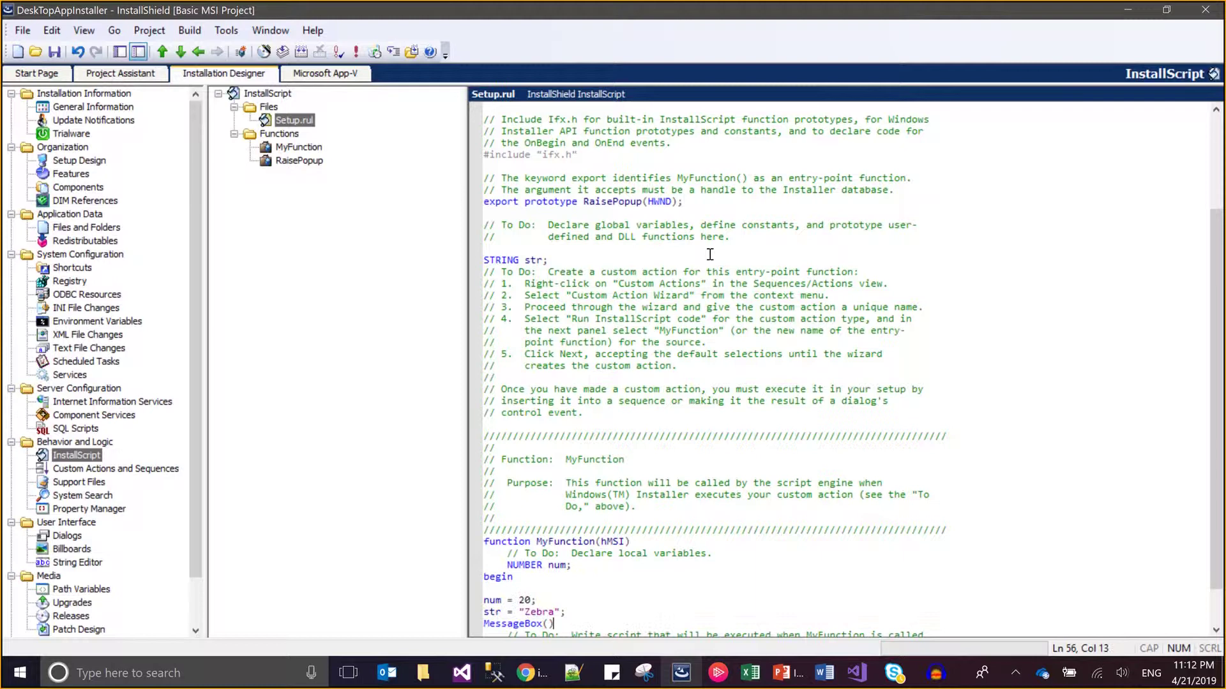
{"action": "type", "text": "\""}
Step: Complete the MessageBox text with str and num, use INFORMATION style, and save
{"action": "key", "text": "Left"}
{"action": "type", "text": "My "}
{"action": "type", "text": "lo"}
{"action": "key", "text": "BackSpace"}
{"action": "key", "text": "BackSpace"}
{"action": "type", "text": "per m"}
{"action": "key", "text": "BackSpace"}
{"action": "type", "text": "anm"}
{"action": "key", "text": "BackSpace"}
{"action": "type", "text": "imal is"}
{"action": "key", "text": "Right"}
{"action": "type", "text": "+ "}
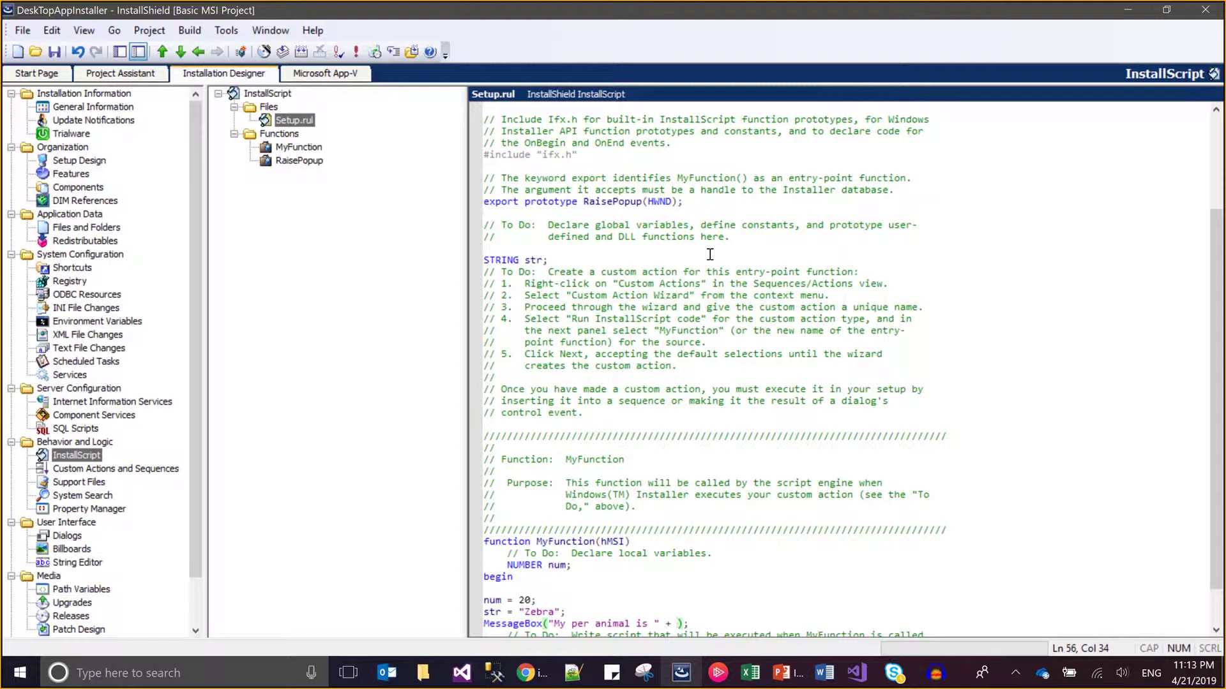
{"action": "type", "text": "str"}
{"action": "type", "text": " + \""}
{"action": "type", "text": "having "}
{"action": "type", "text": "heigh"}
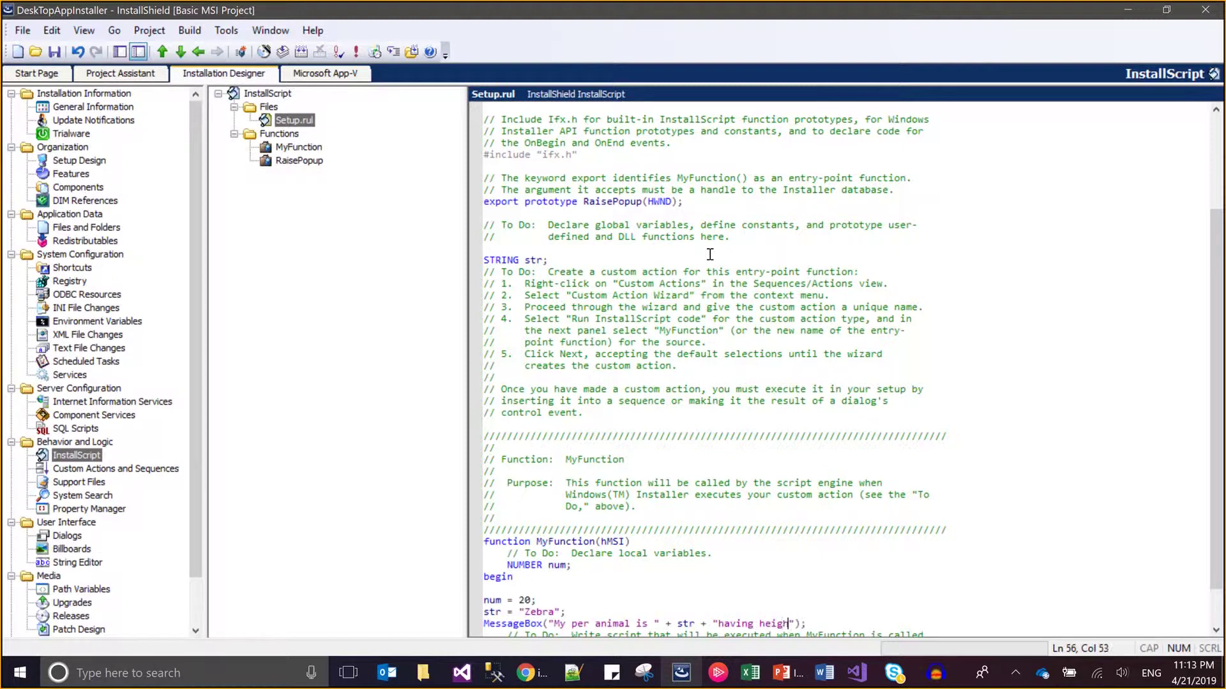
{"action": "type", "text": "t of \" "}
{"action": "type", "text": "+ "}
{"action": "type", "text": "num"}
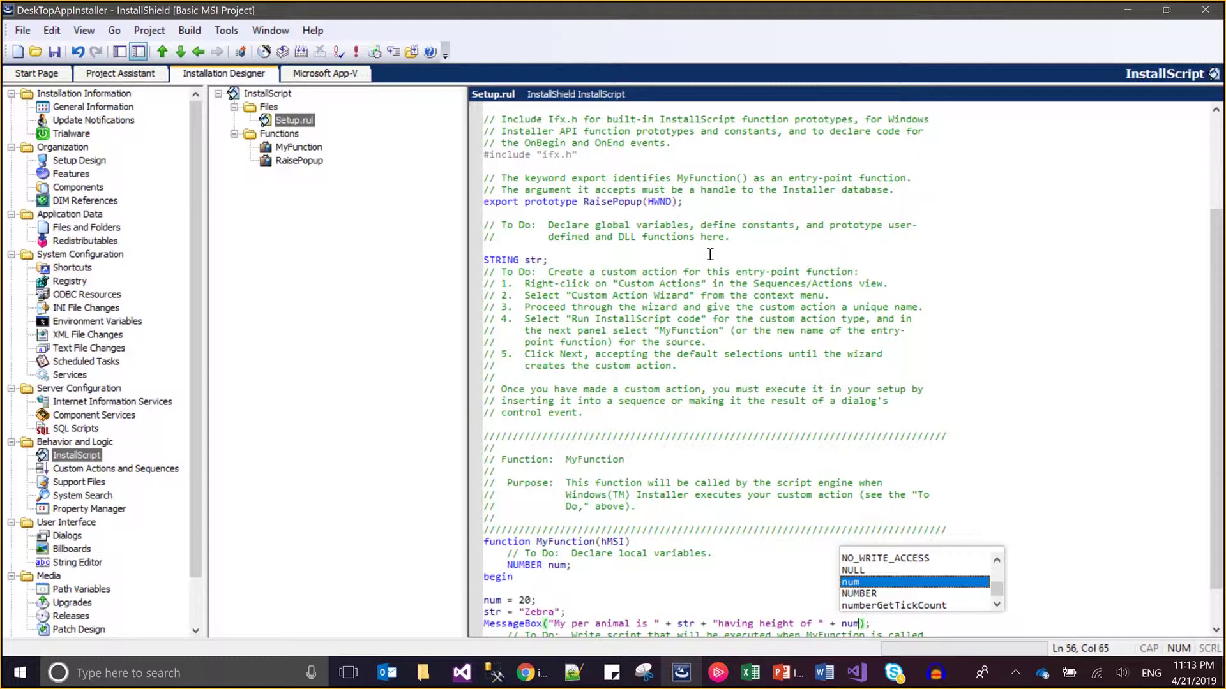
{"action": "type", "text": ", INFORM"}
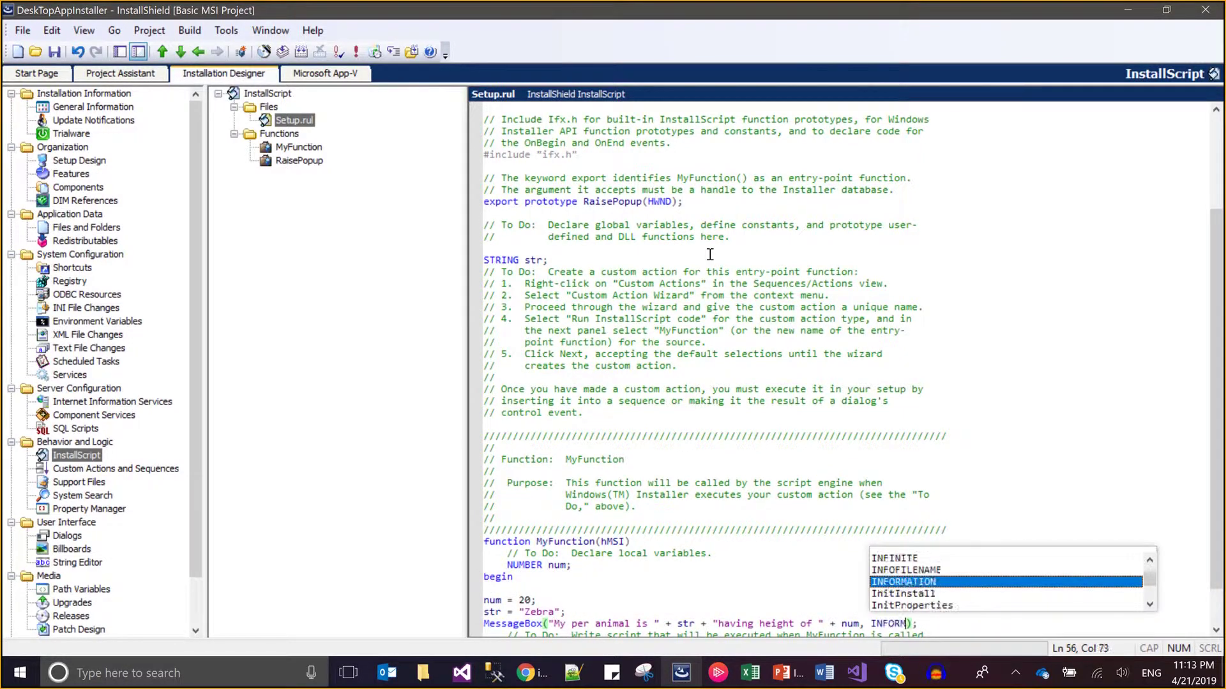
{"action": "key", "text": "Return"}
{"action": "key", "text": "Down"}
{"action": "key", "text": "Down"}
{"action": "key", "text": "Down"}
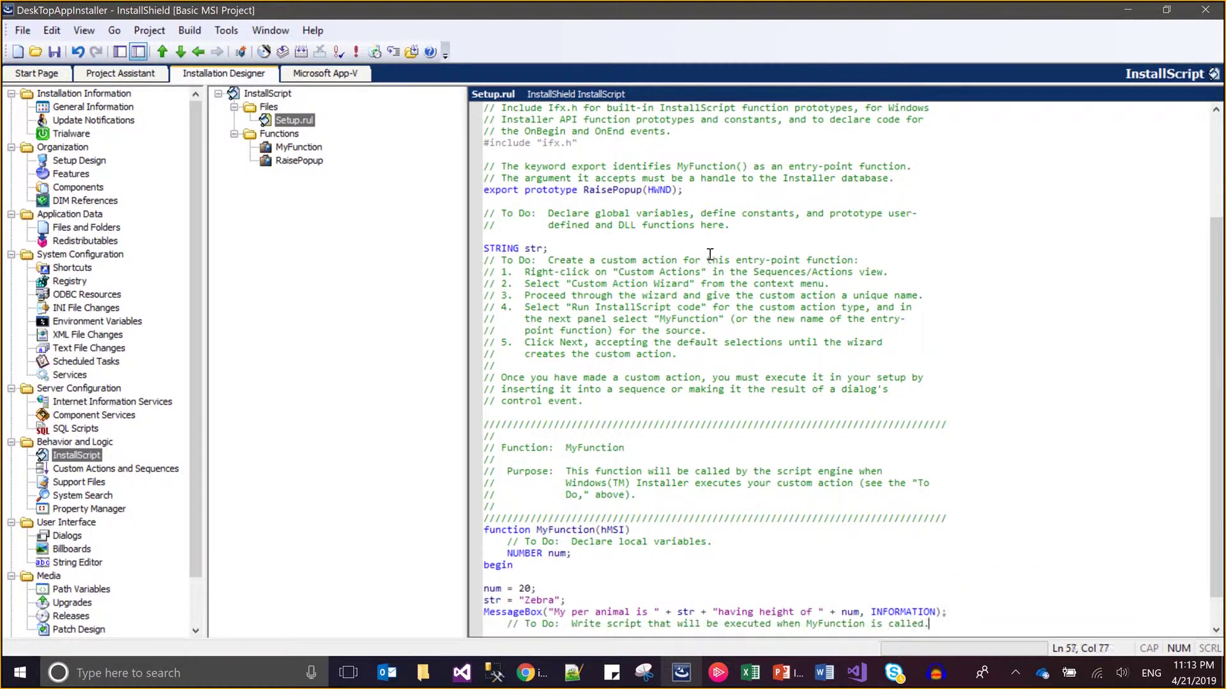
{"action": "key", "text": "ctrl+s"}
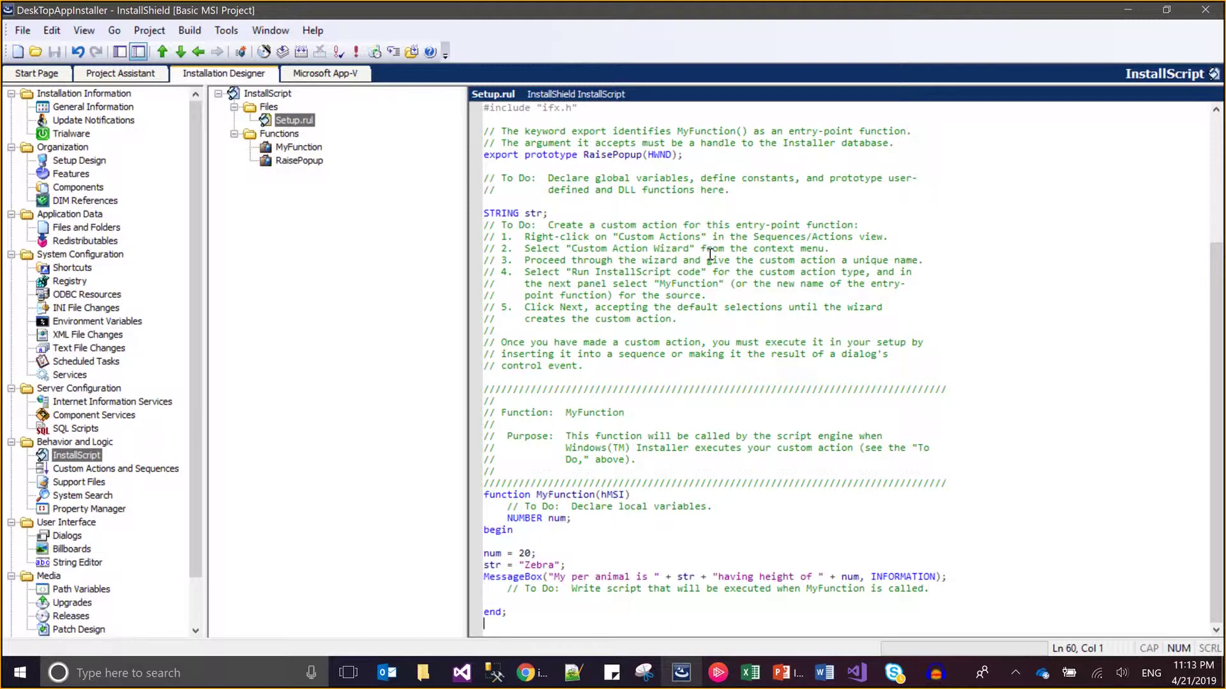
Step: Rename the MyFunction definition to RaisePopup(hMSI), save, and refresh the Functions list
{"action": "double_click", "coordinate": [593, 154]}
{"action": "key", "text": "ctrl+c"}
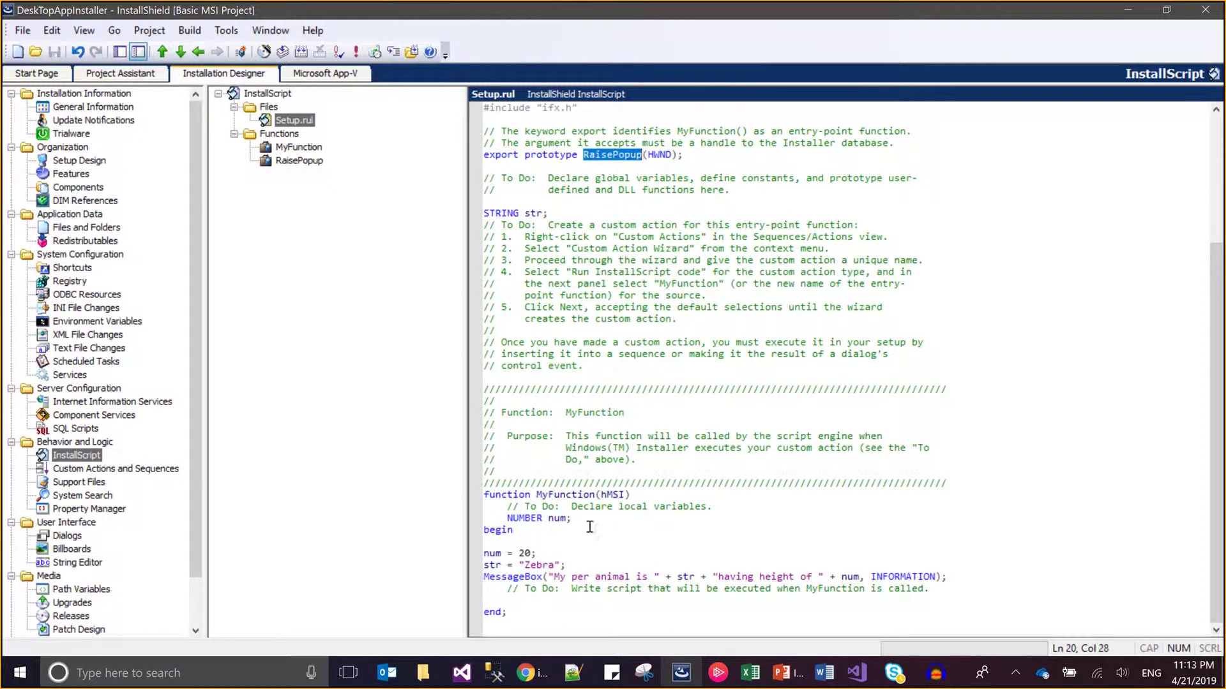
{"action": "double_click", "coordinate": [575, 496]}
{"action": "key", "text": "ctrl+v"}
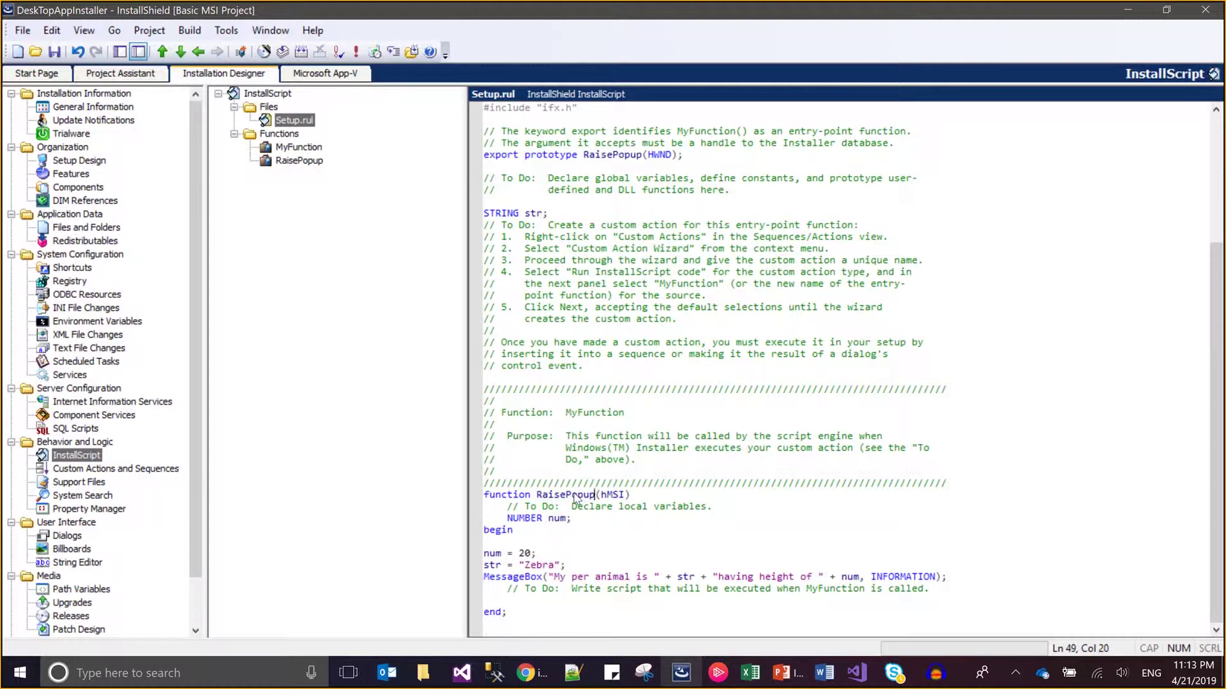
{"action": "key", "text": "ctrl+s"}
{"action": "left_click", "coordinate": [267, 355]}
{"action": "left_click", "coordinate": [619, 387]}
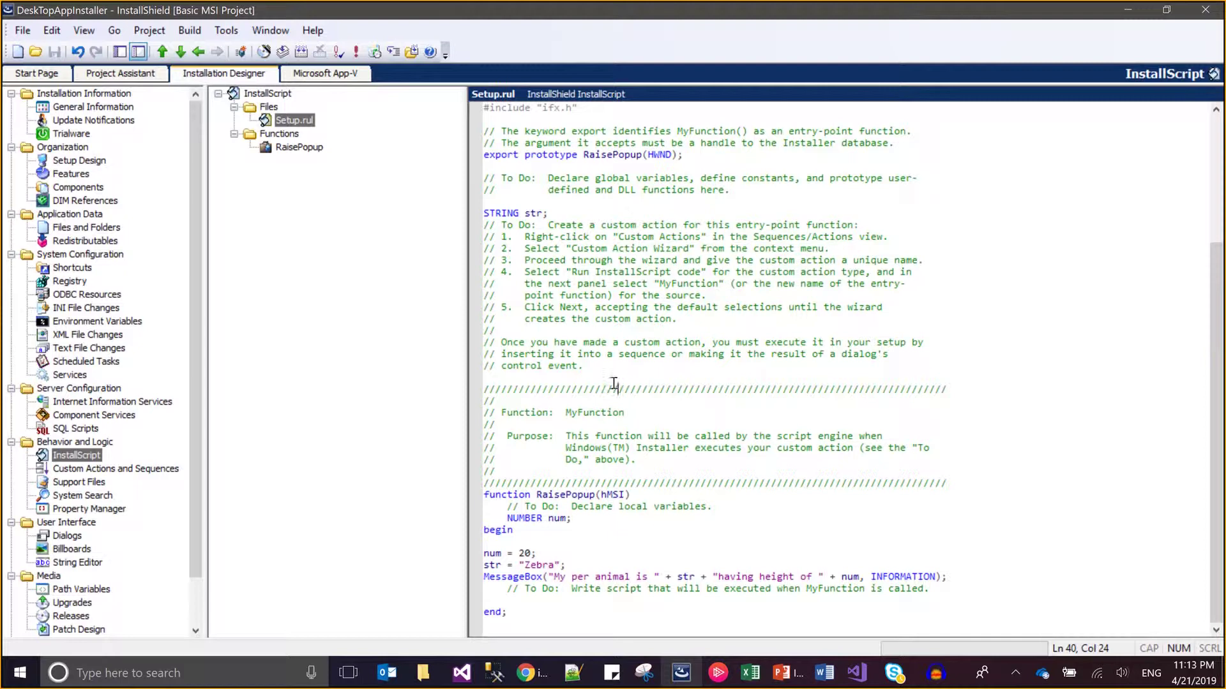
{"action": "left_click", "coordinate": [351, 310]}
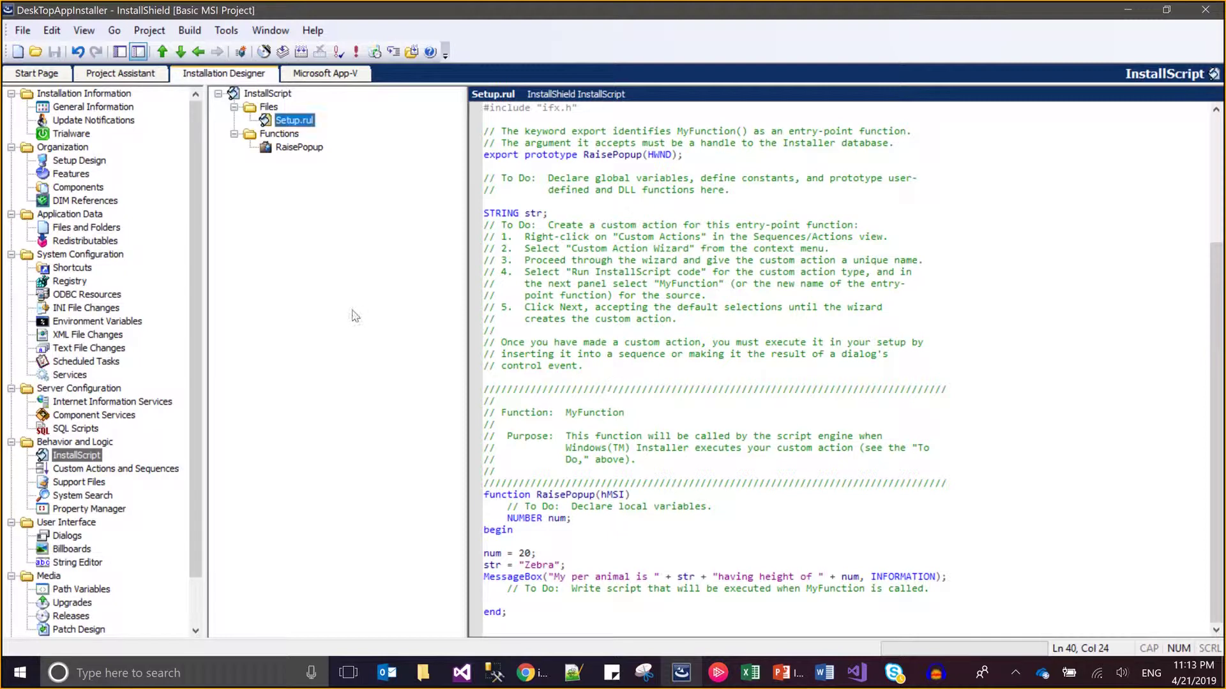
Step: Start the Custom Action Wizard for a new action InvokeMyCode with comment 'Hahaha'
{"action": "left_click", "coordinate": [132, 468]}
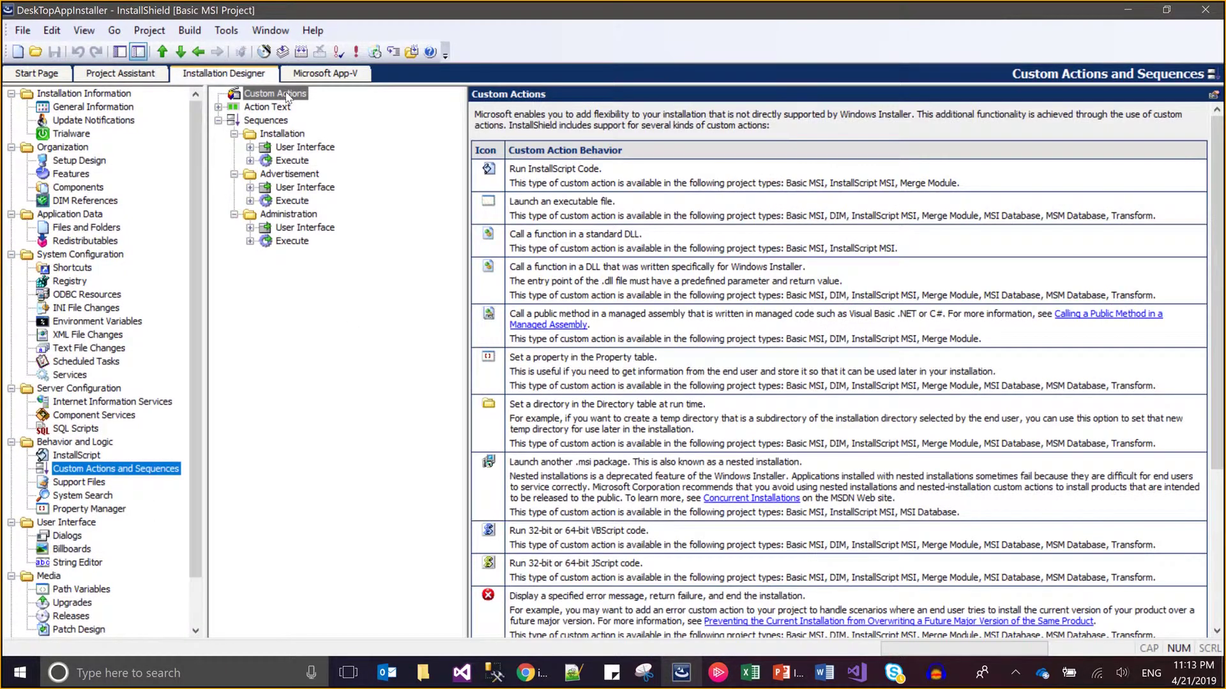
{"action": "right_click", "coordinate": [287, 94]}
{"action": "left_click", "coordinate": [301, 103]}
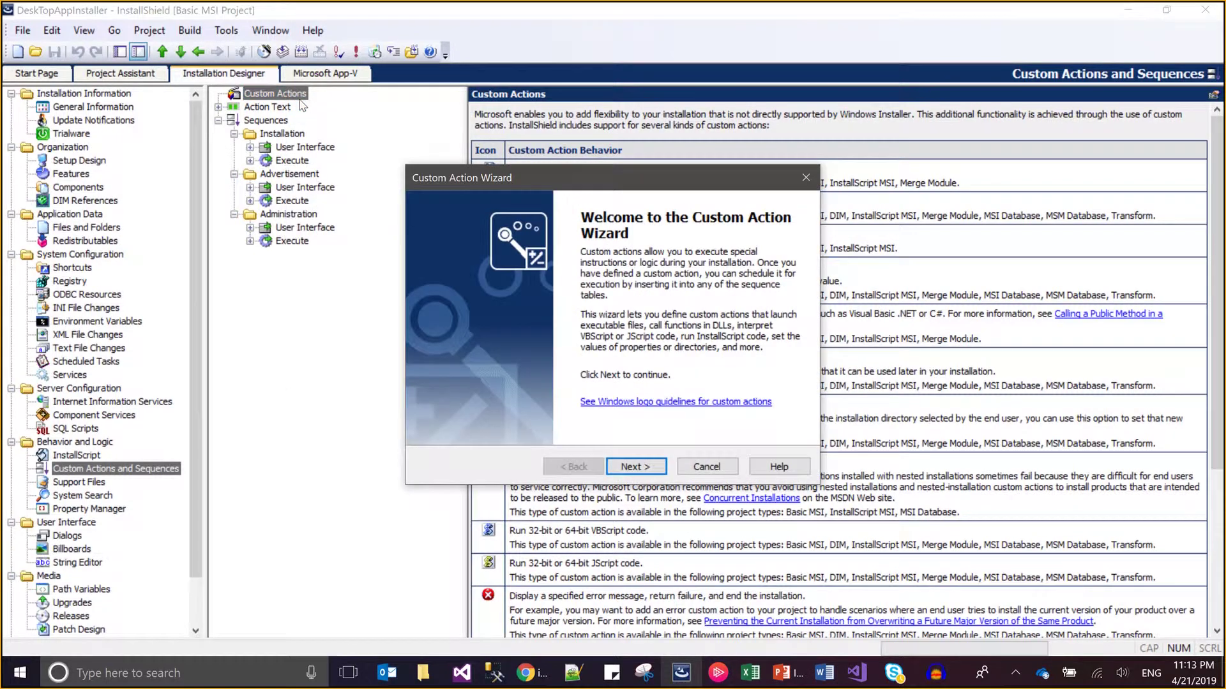
{"action": "left_click", "coordinate": [651, 471]}
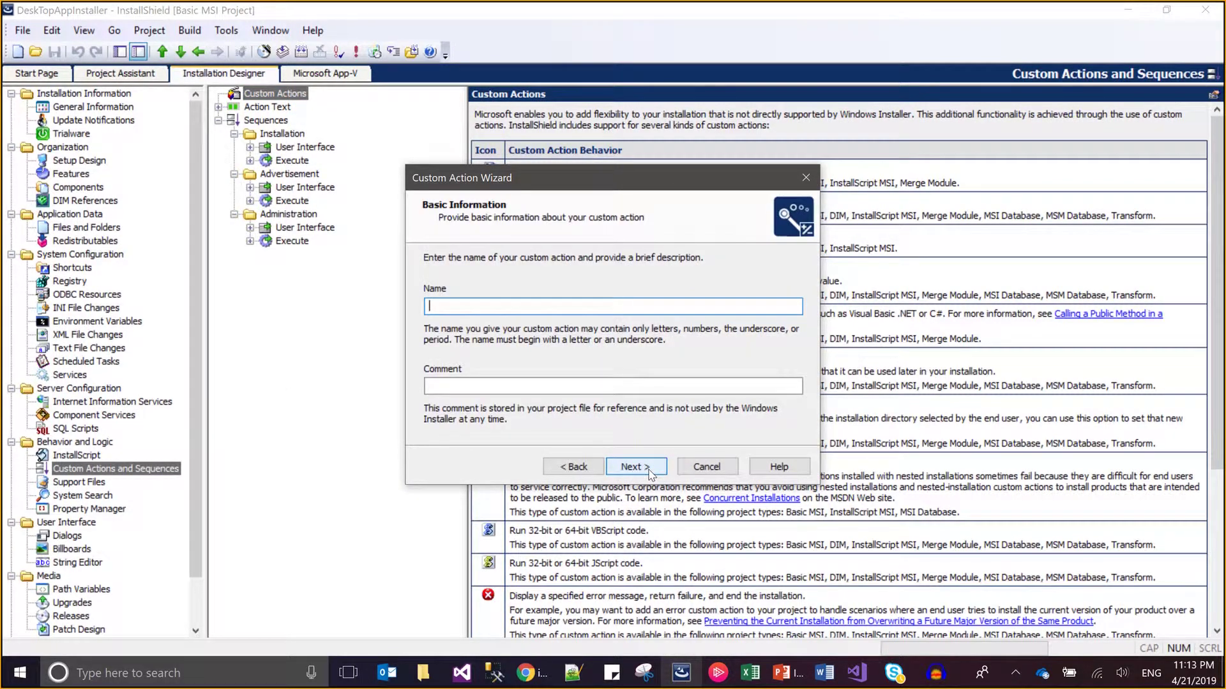
{"action": "type", "text": "InvokeM"}
{"action": "type", "text": "yCode"}
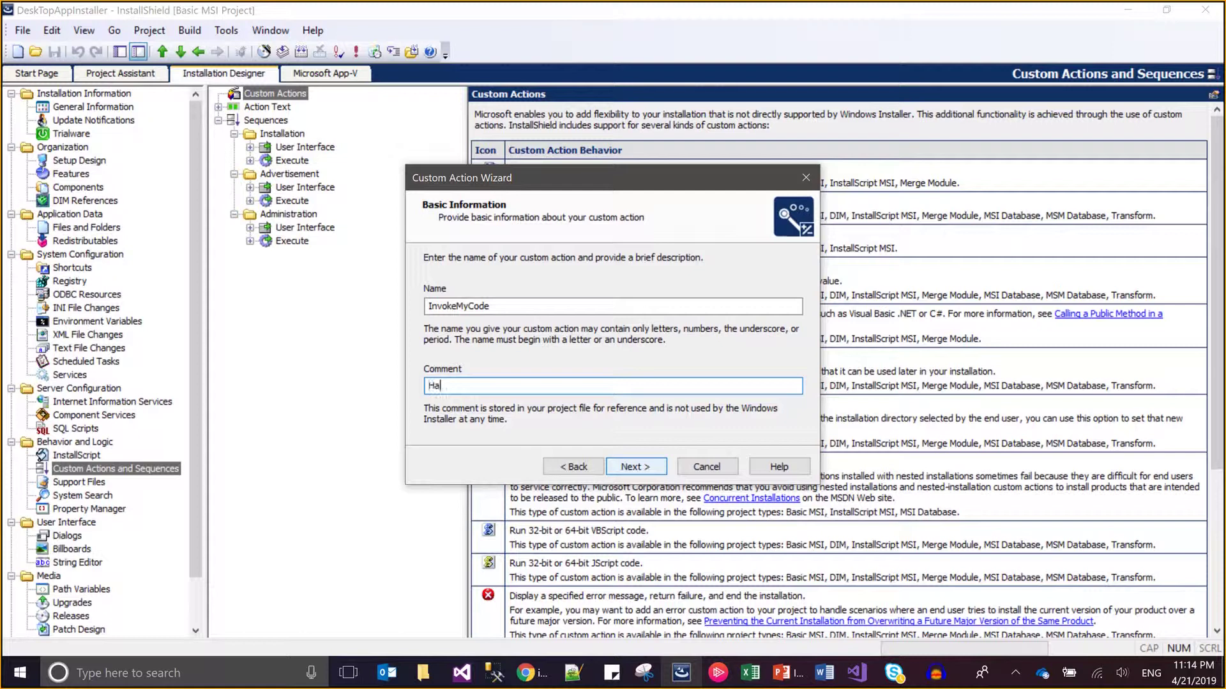
{"action": "left_click", "coordinate": [633, 472]}
Step: Make InvokeMyCode run InstallScript function RaisePopup, with synchronous, immediate execution defaults
{"action": "key", "text": "Down"}
{"action": "key", "text": "Down"}
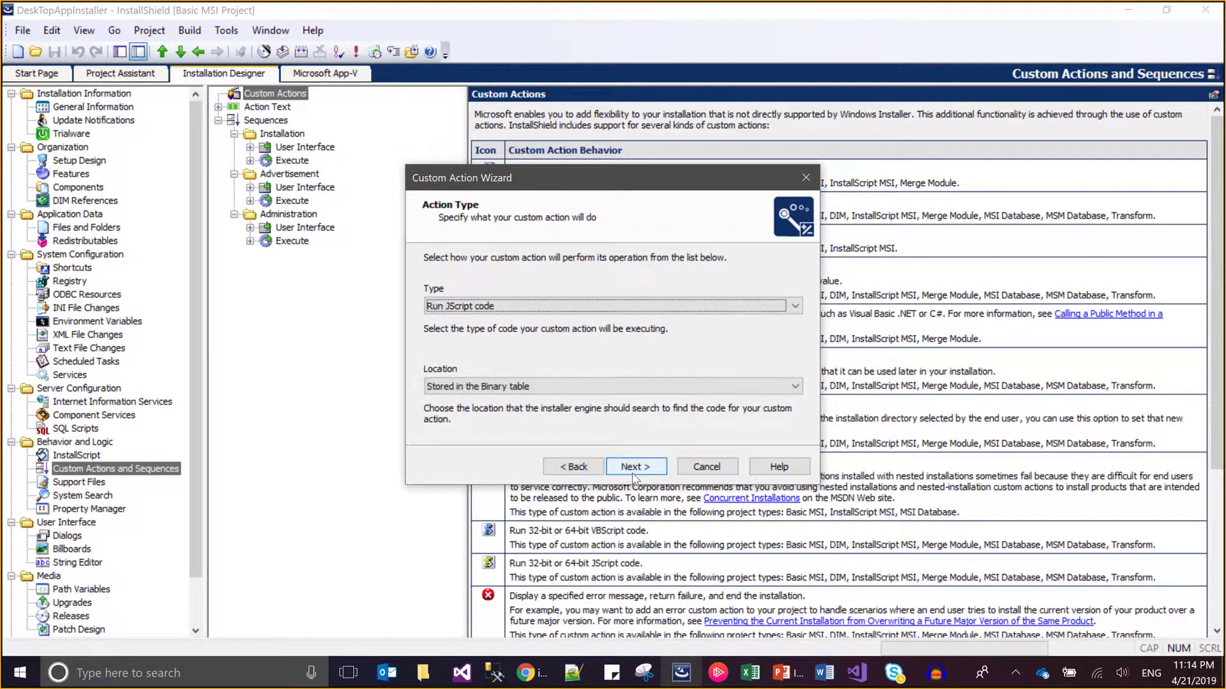
{"action": "key", "text": "Down"}
{"action": "key", "text": "Down"}
{"action": "key", "text": "Down"}
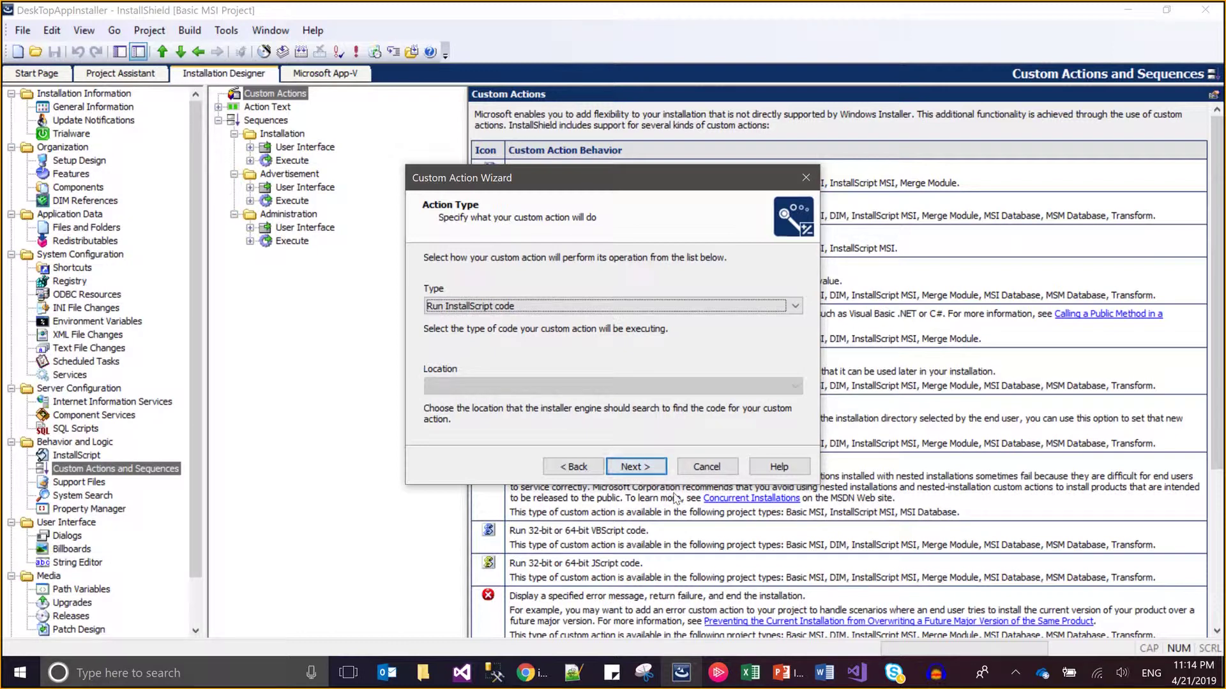
{"action": "left_click", "coordinate": [640, 470]}
{"action": "left_click", "coordinate": [592, 319]}
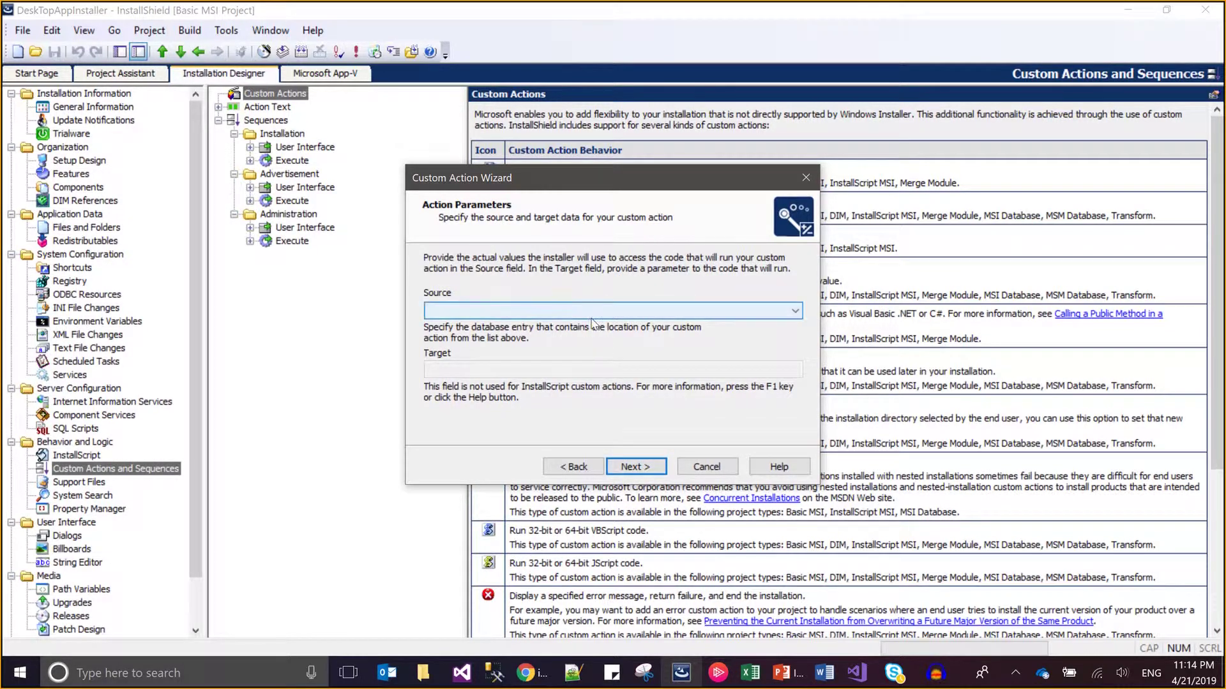
{"action": "left_click", "coordinate": [592, 319]}
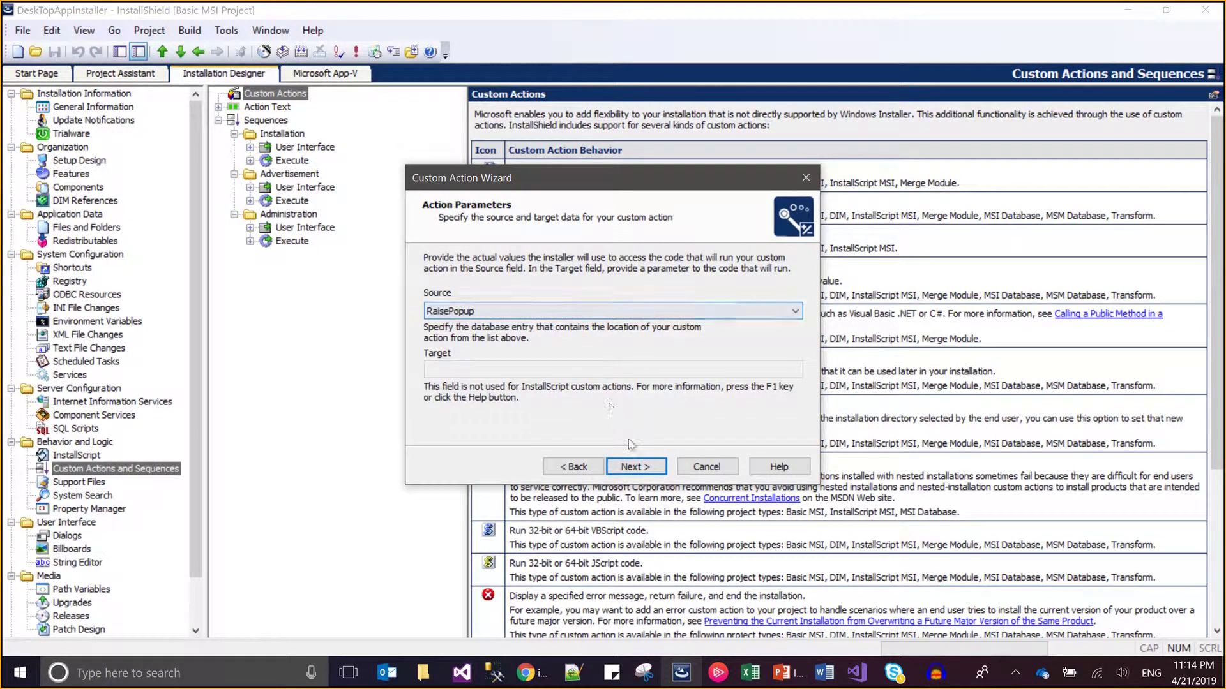
{"action": "left_click", "coordinate": [649, 471]}
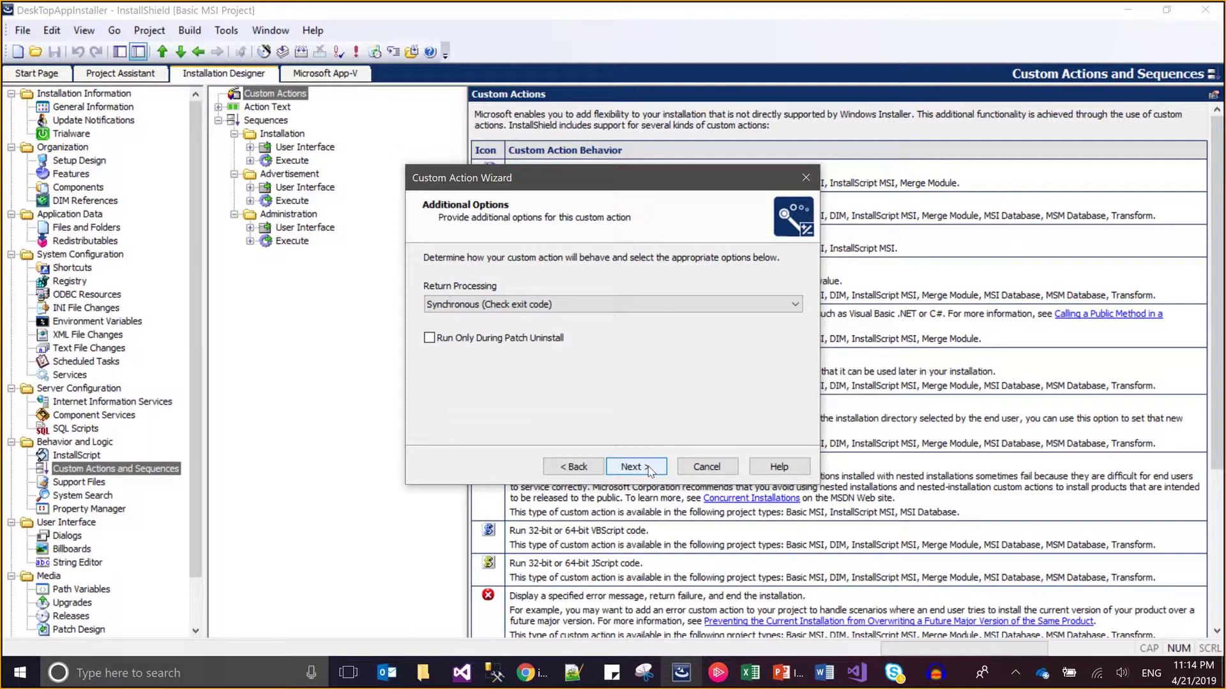
{"action": "left_click", "coordinate": [648, 469]}
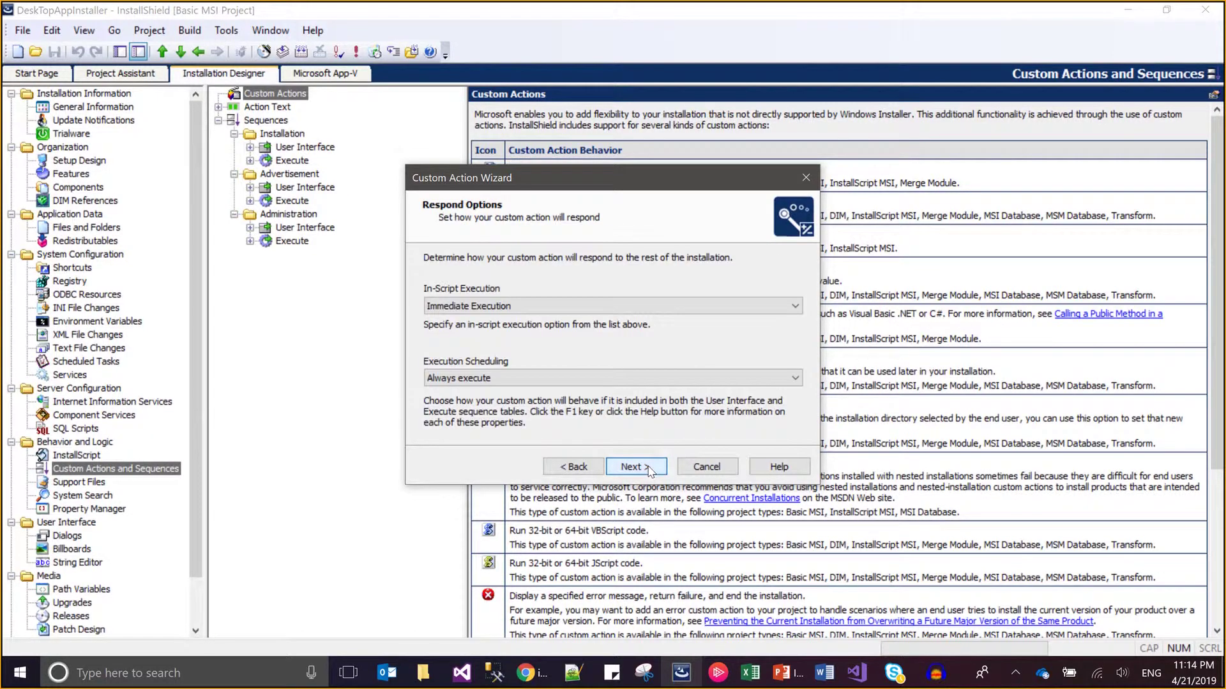
{"action": "left_click", "coordinate": [649, 471]}
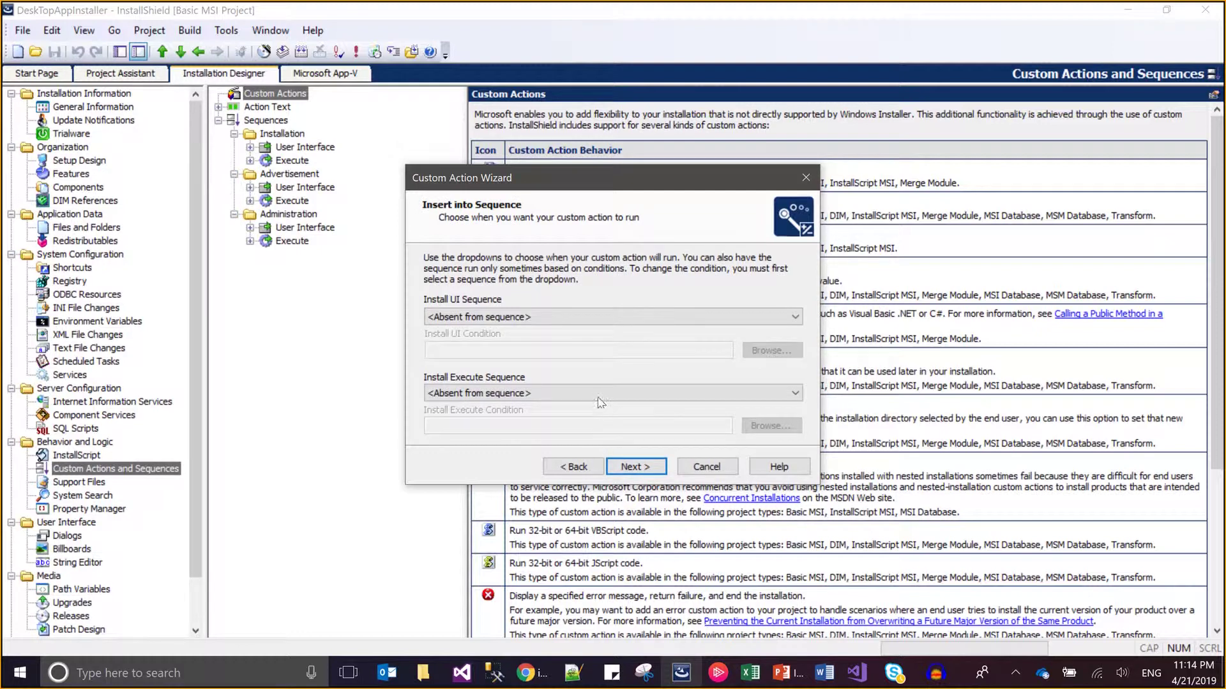
Step: Schedule InvokeMyCode after LaunchConditions in the Install Execute Sequence
{"action": "left_click", "coordinate": [598, 397]}
{"action": "key", "text": "Down"}
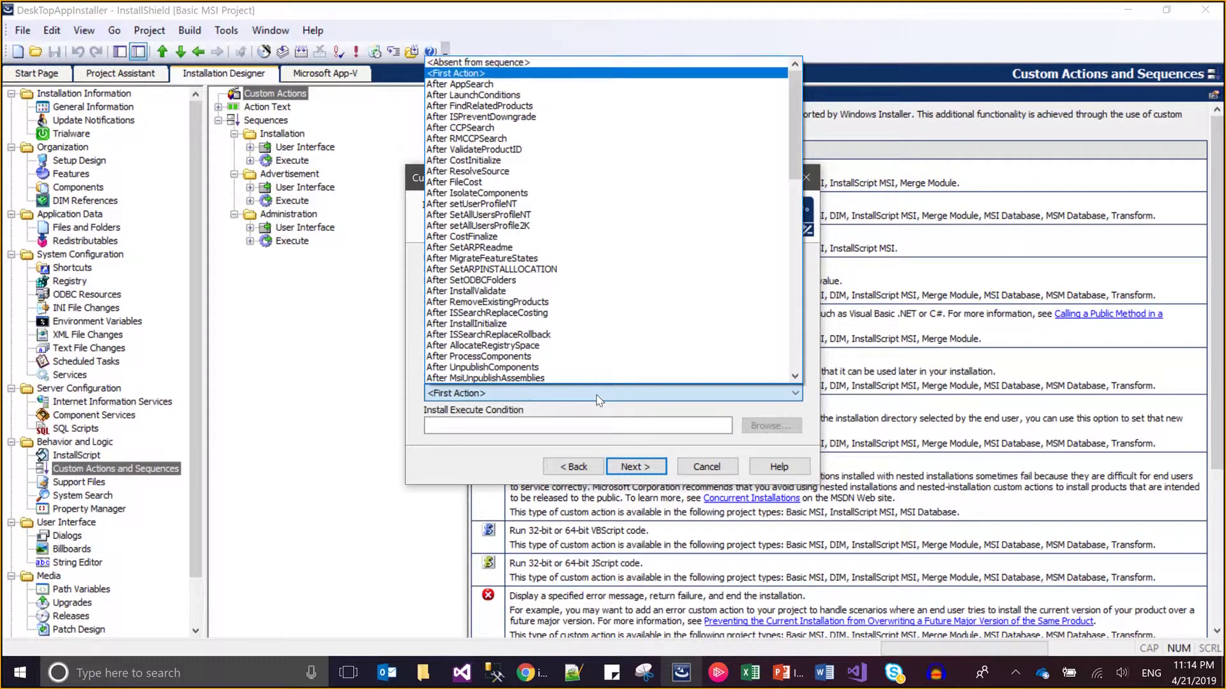
{"action": "key", "text": "Down"}
{"action": "key", "text": "Down"}
{"action": "key", "text": "Return"}
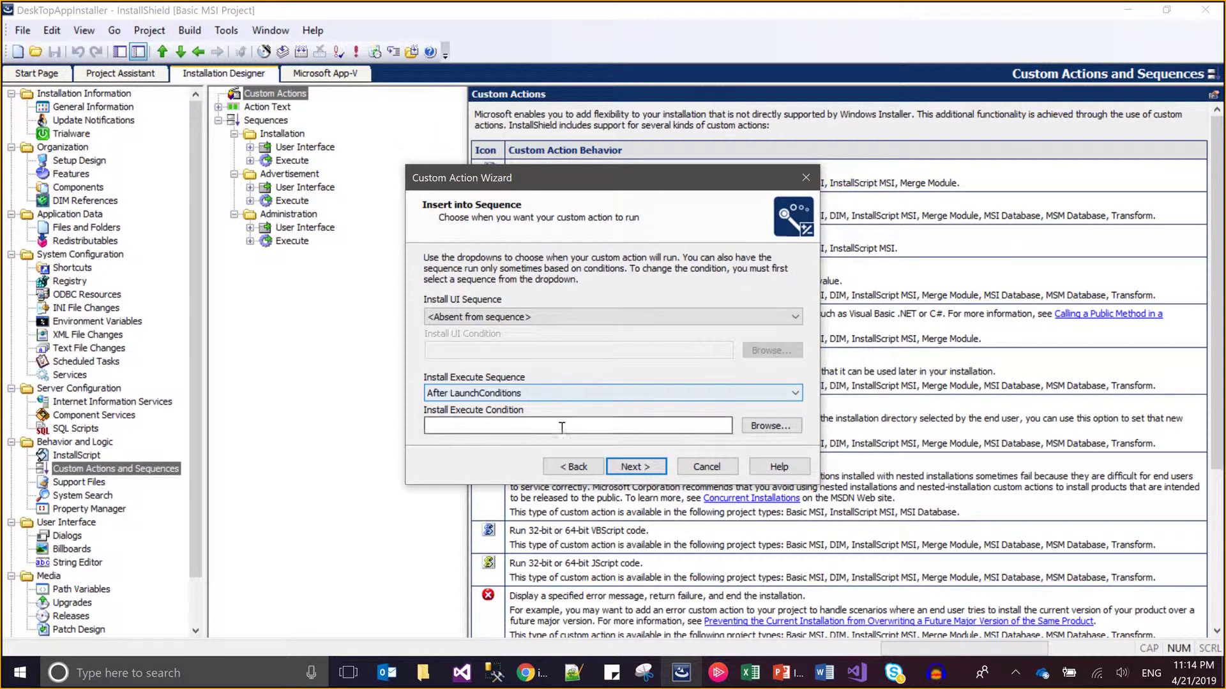
{"action": "left_click", "coordinate": [560, 427]}
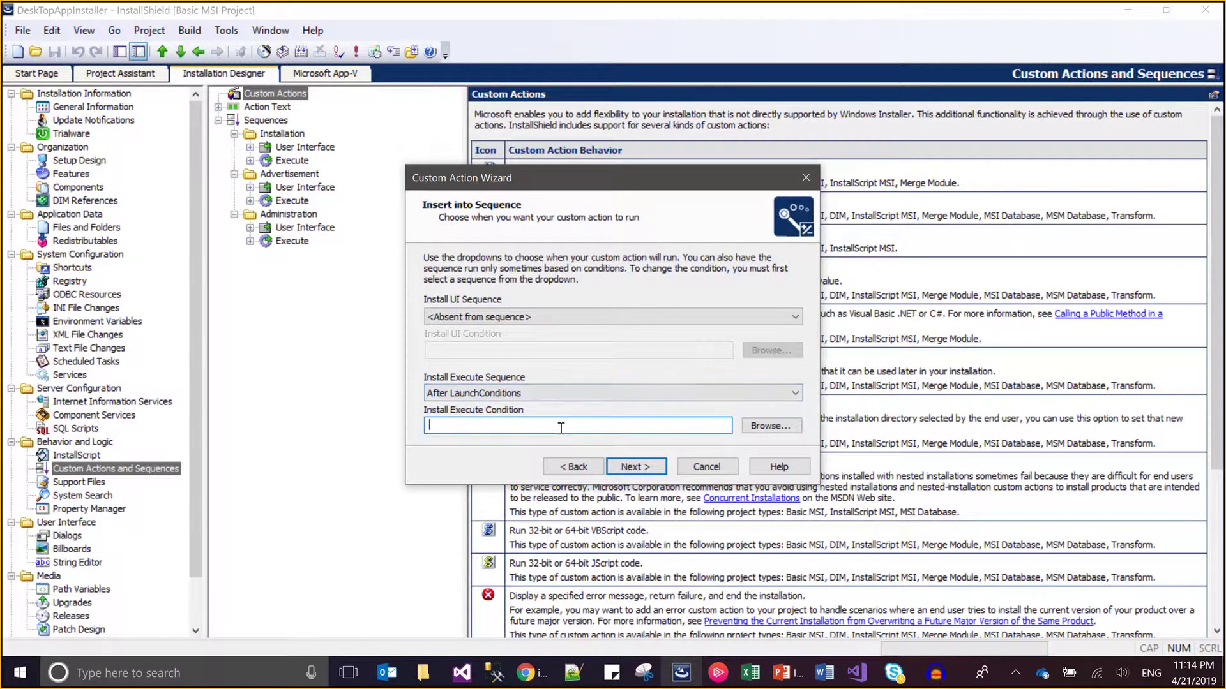
Step: Keep After LaunchConditions, set the condition to NOT REMOVE, and finish the wizard
{"action": "left_click", "coordinate": [549, 395]}
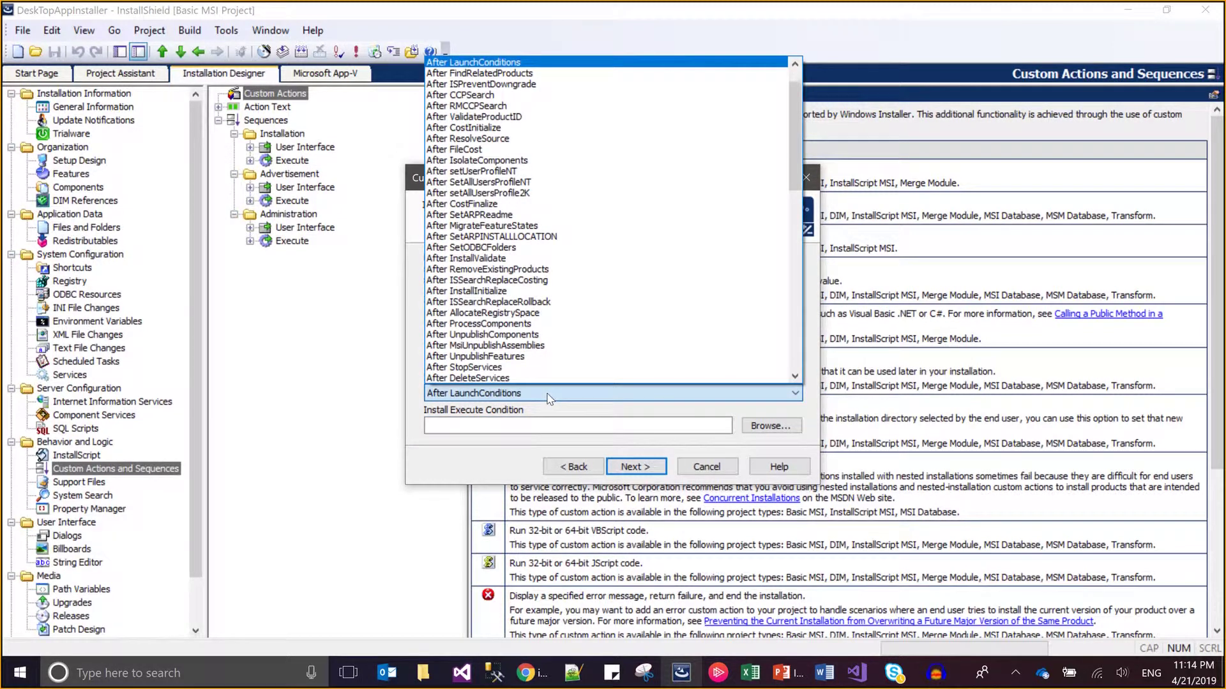
{"action": "key", "text": "Page_Down"}
{"action": "key", "text": "Page_Down"}
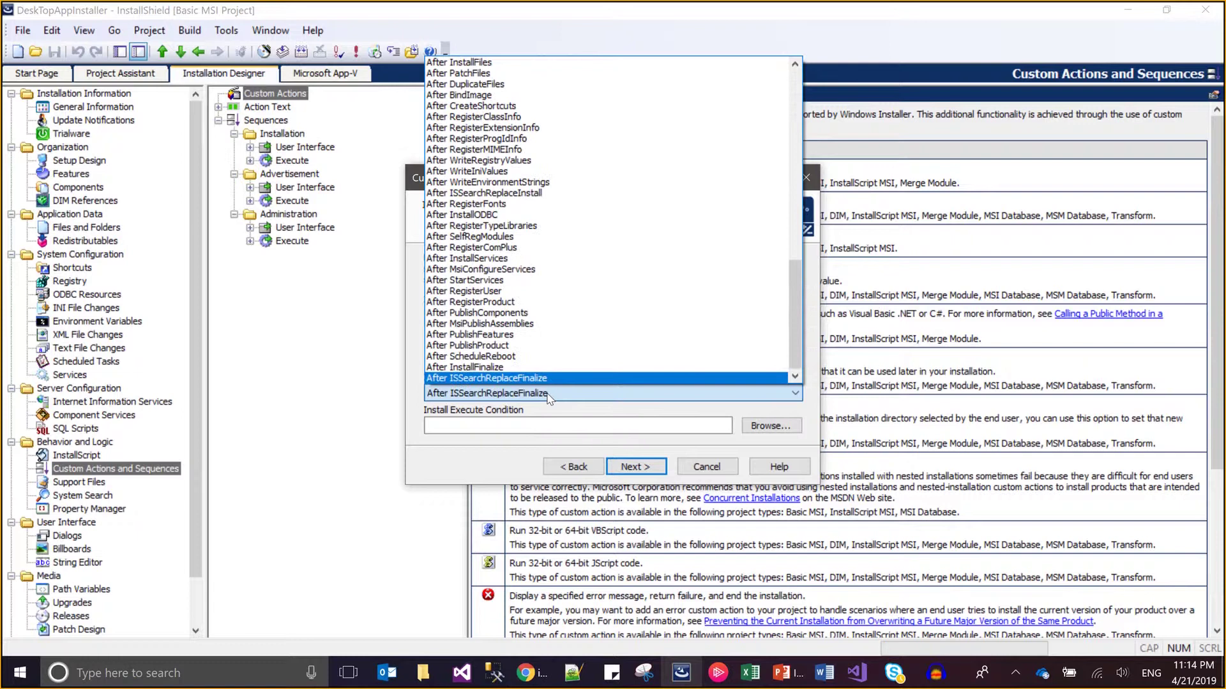
{"action": "key", "text": "Up"}
{"action": "key", "text": "Page_Up"}
{"action": "key", "text": "Page_Up"}
{"action": "key", "text": "Page_Up"}
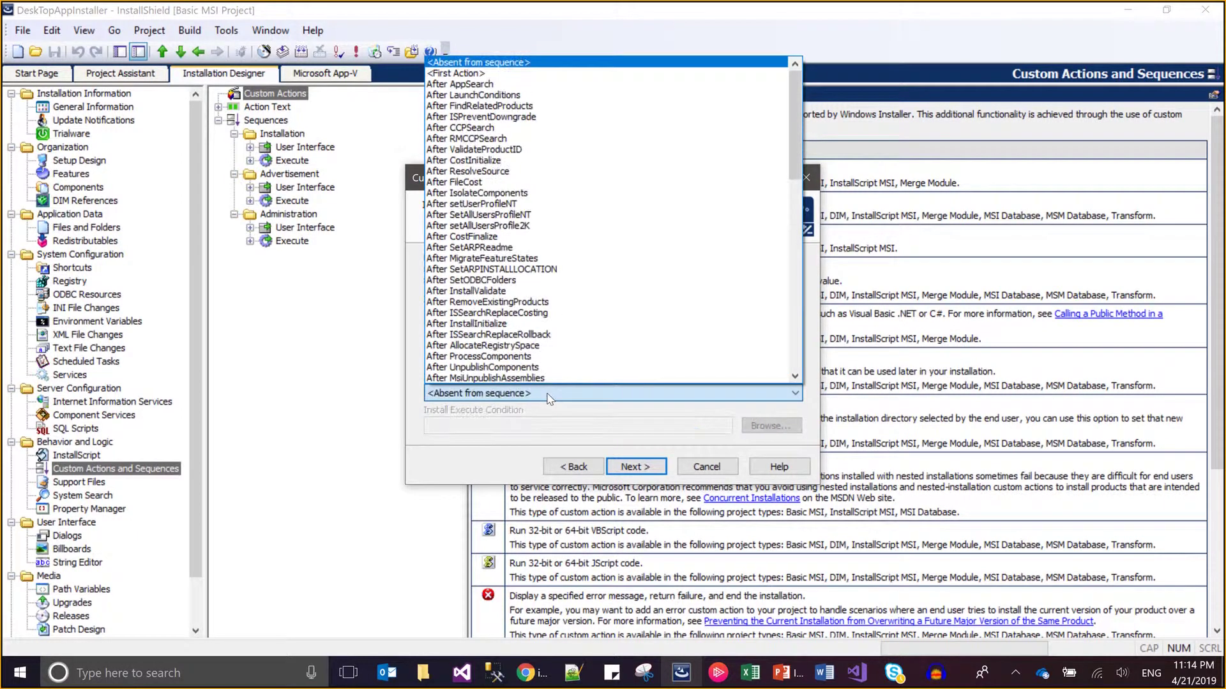
{"action": "key", "text": "Down"}
{"action": "key", "text": "Down"}
{"action": "key", "text": "Down"}
{"action": "key", "text": "Return"}
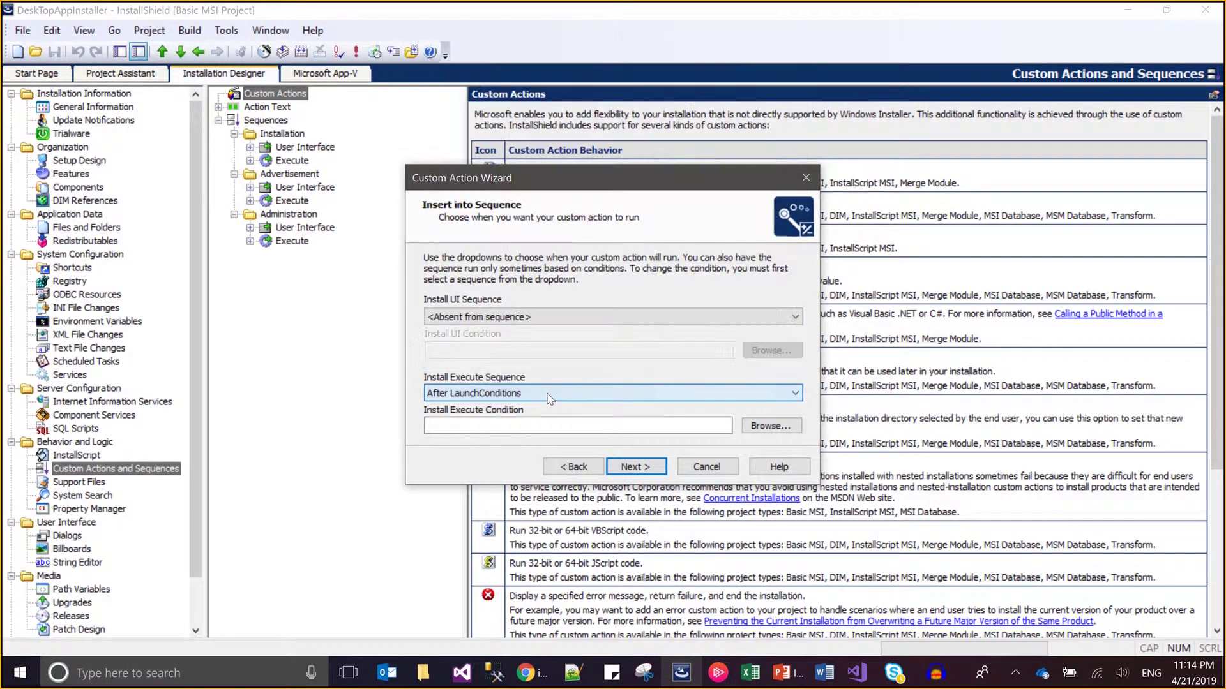
{"action": "left_click", "coordinate": [541, 426]}
{"action": "type", "text": "NO"}
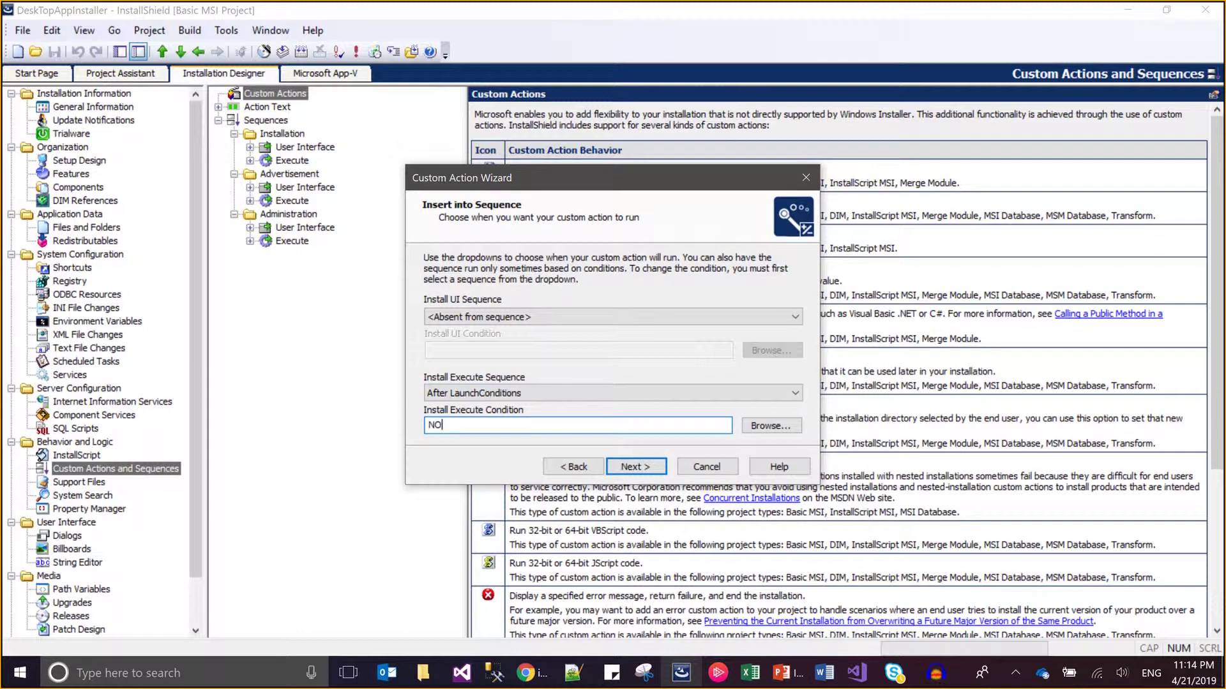
{"action": "type", "text": "T REMOVE"}
{"action": "left_click", "coordinate": [616, 471]}
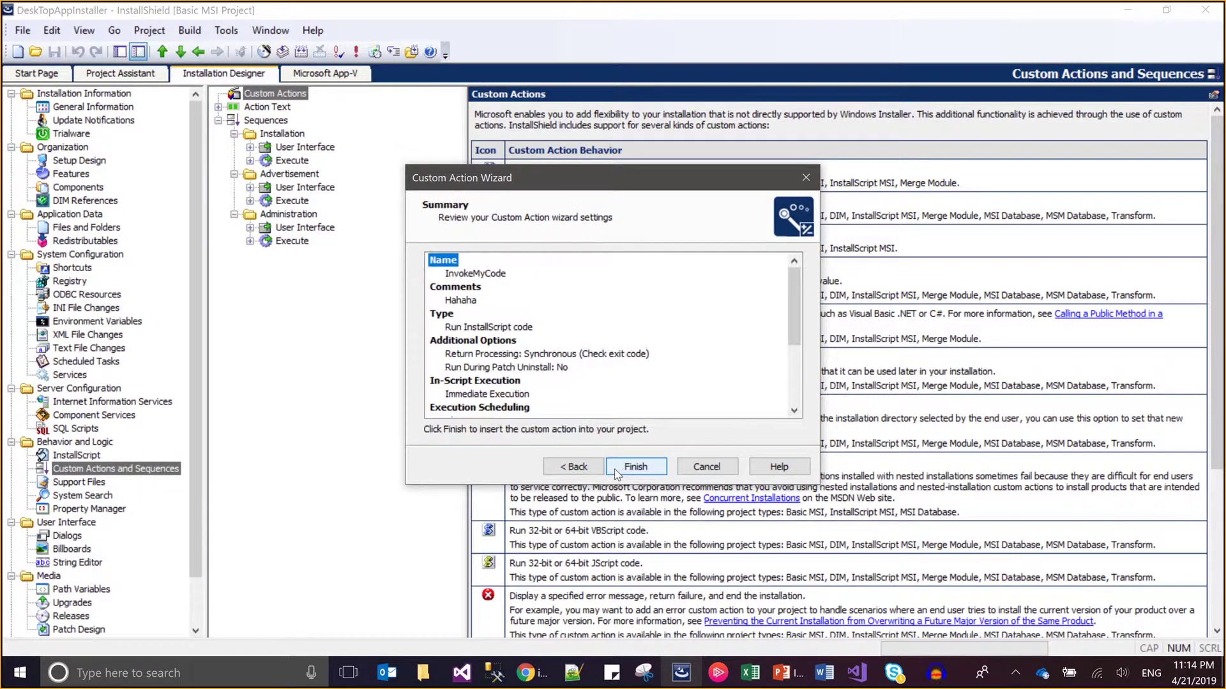
{"action": "left_click", "coordinate": [635, 466]}
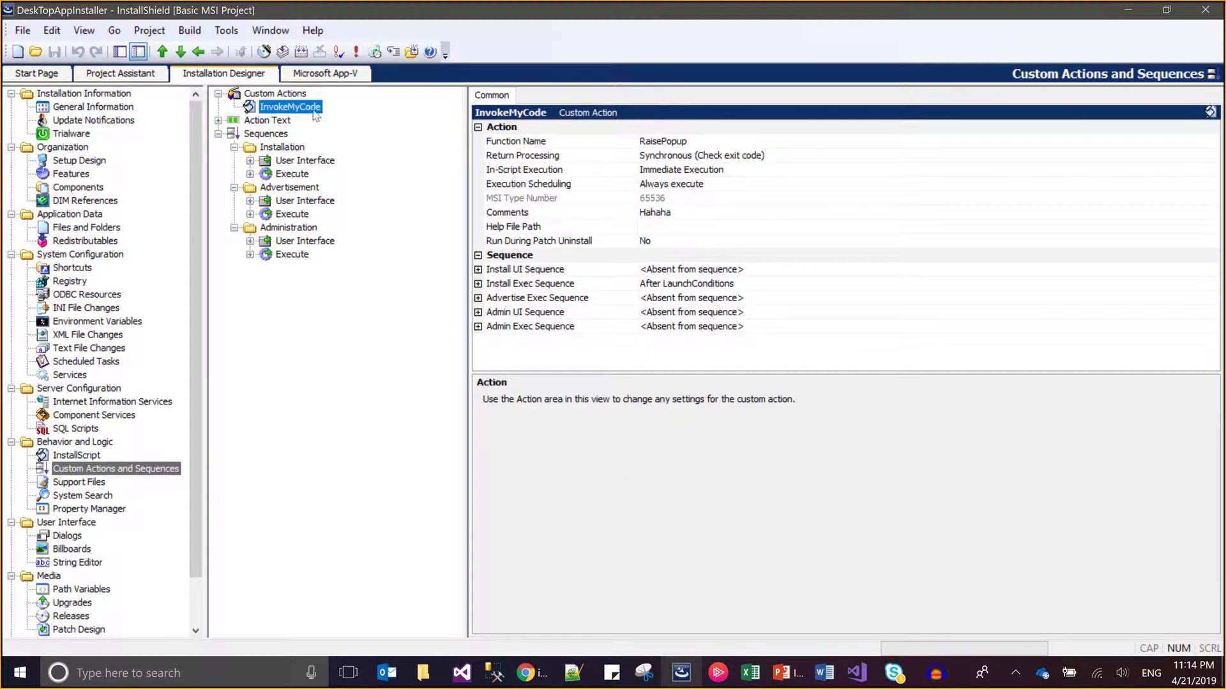
Step: Build the Kudos release from the Build menu
{"action": "left_click", "coordinate": [189, 30]}
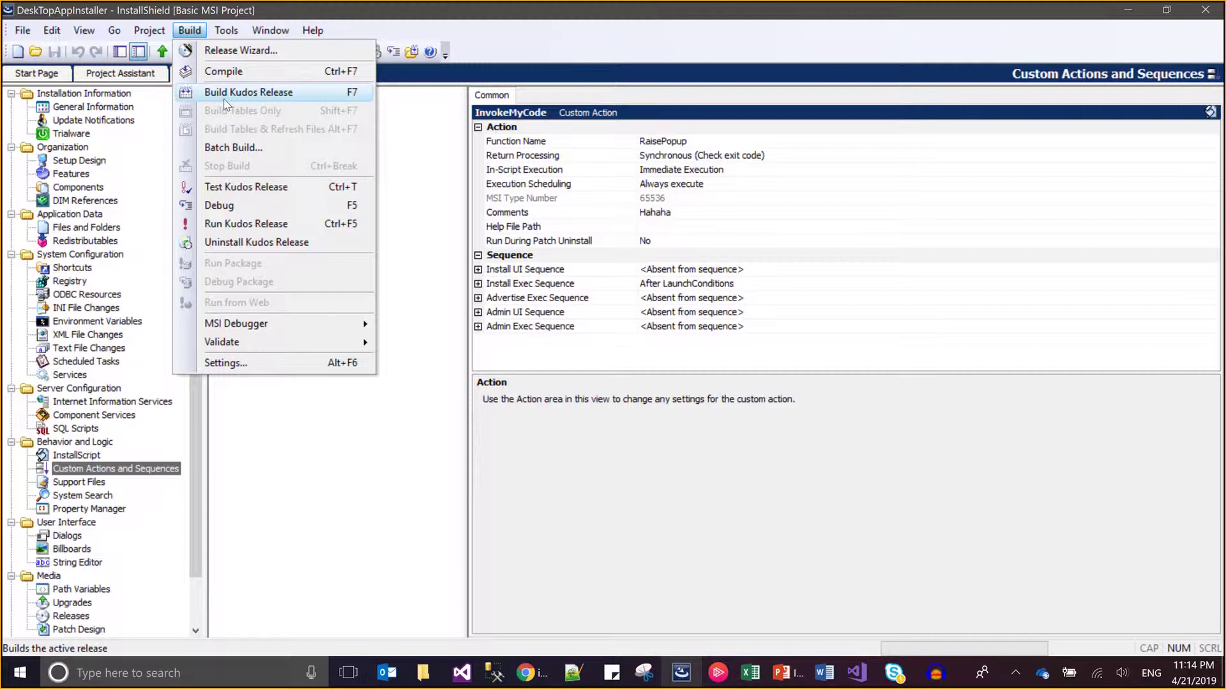
{"action": "left_click", "coordinate": [248, 93]}
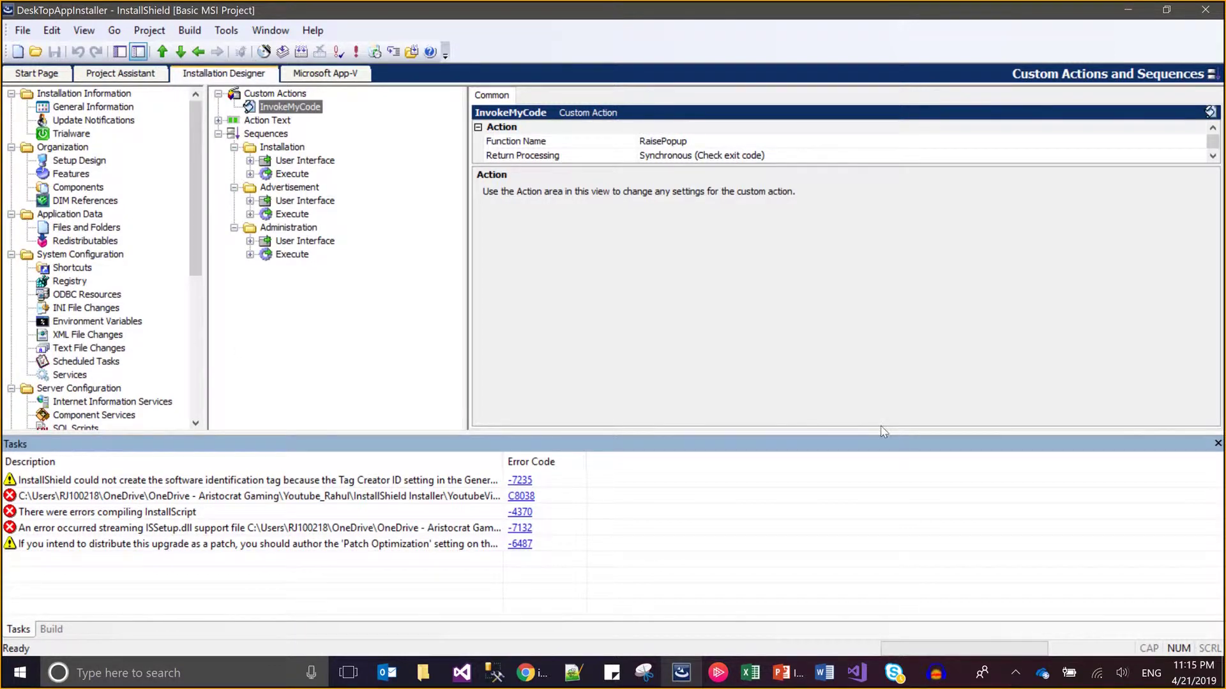
Step: Strip '+ num' and 'having height of' from Setup.rul's MessageBox line and save
{"action": "left_click", "coordinate": [1217, 444]}
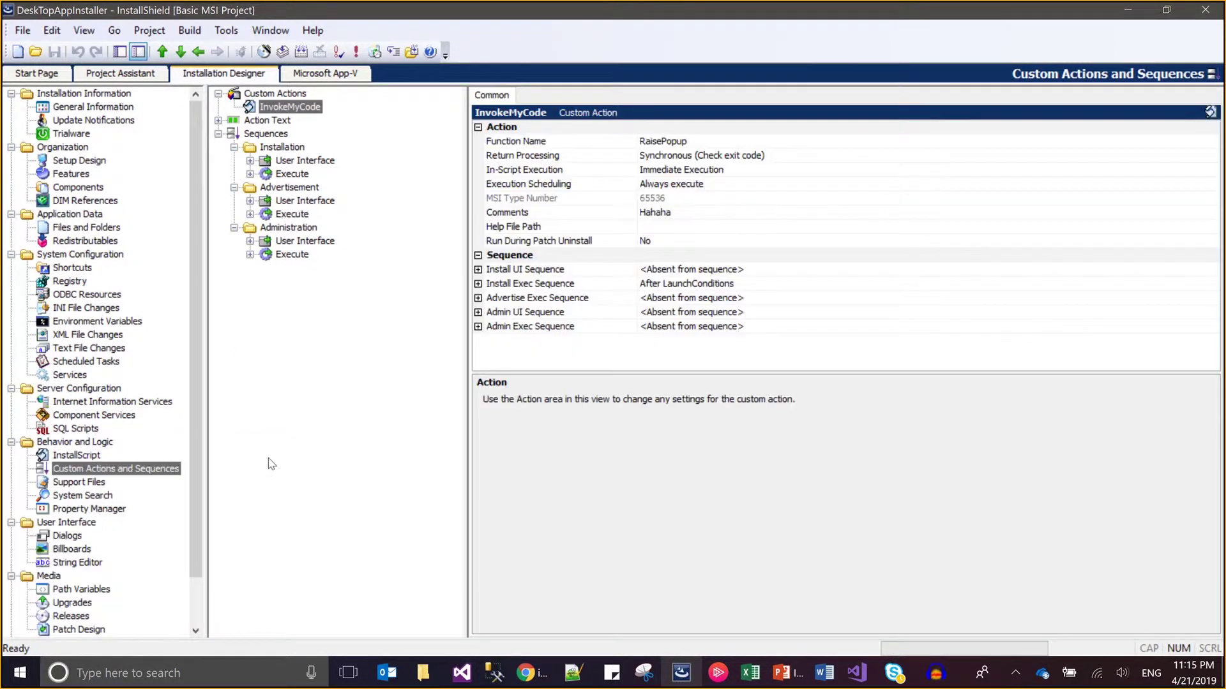
{"action": "left_click", "coordinate": [95, 456]}
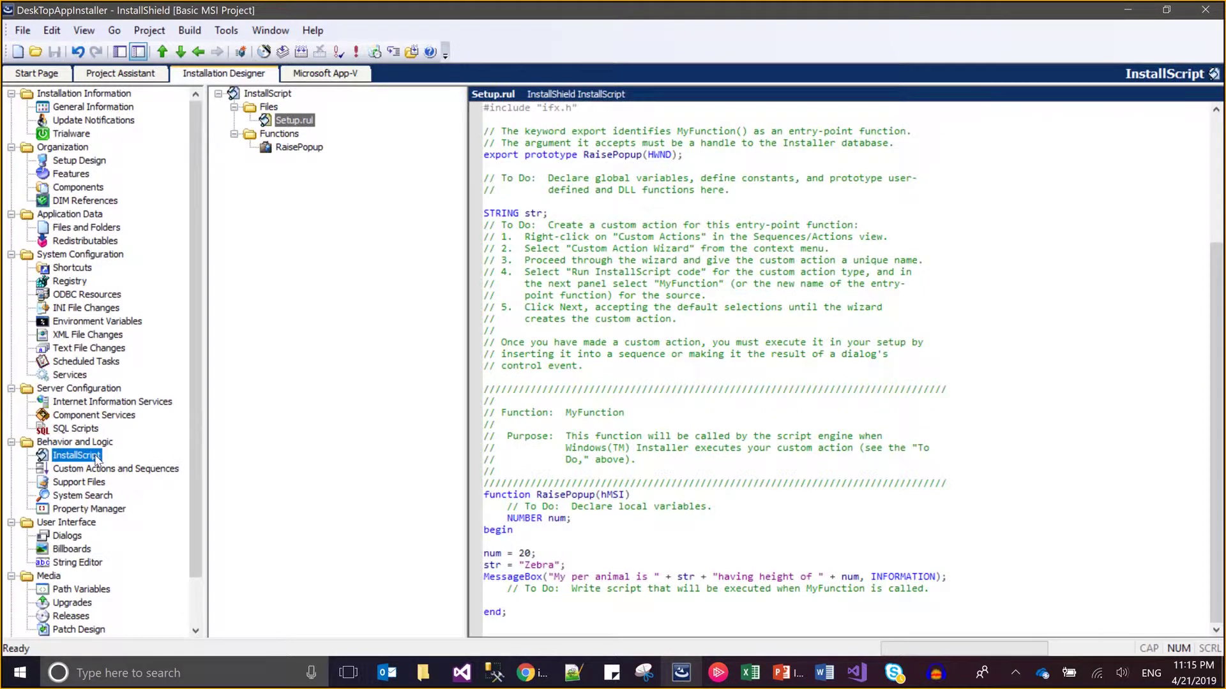
{"action": "left_click", "coordinate": [847, 447]}
{"action": "key", "text": "Down"}
{"action": "key", "text": "Down"}
{"action": "key", "text": "Down"}
{"action": "key", "text": "Down"}
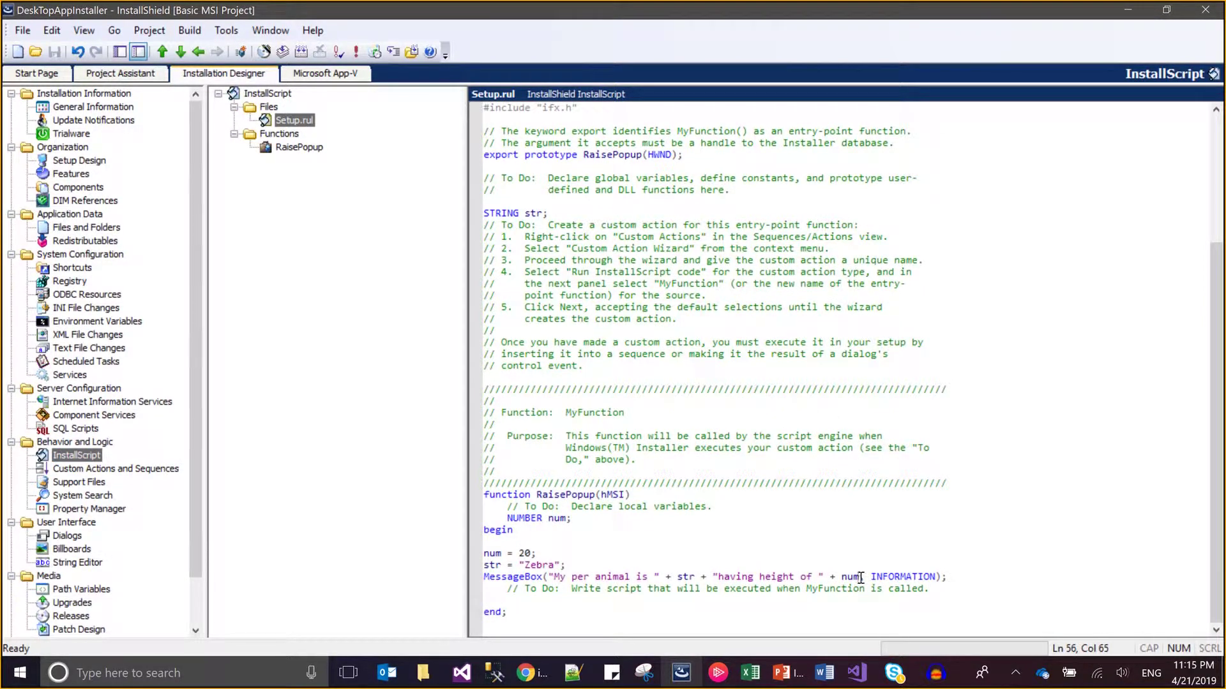
{"action": "key", "text": "BackSpace"}
{"action": "key", "text": "BackSpace"}
{"action": "key", "text": "BackSpace"}
{"action": "key", "text": "BackSpace"}
{"action": "key", "text": "BackSpace"}
{"action": "key", "text": "BackSpace"}
{"action": "key", "text": "ctrl+s"}
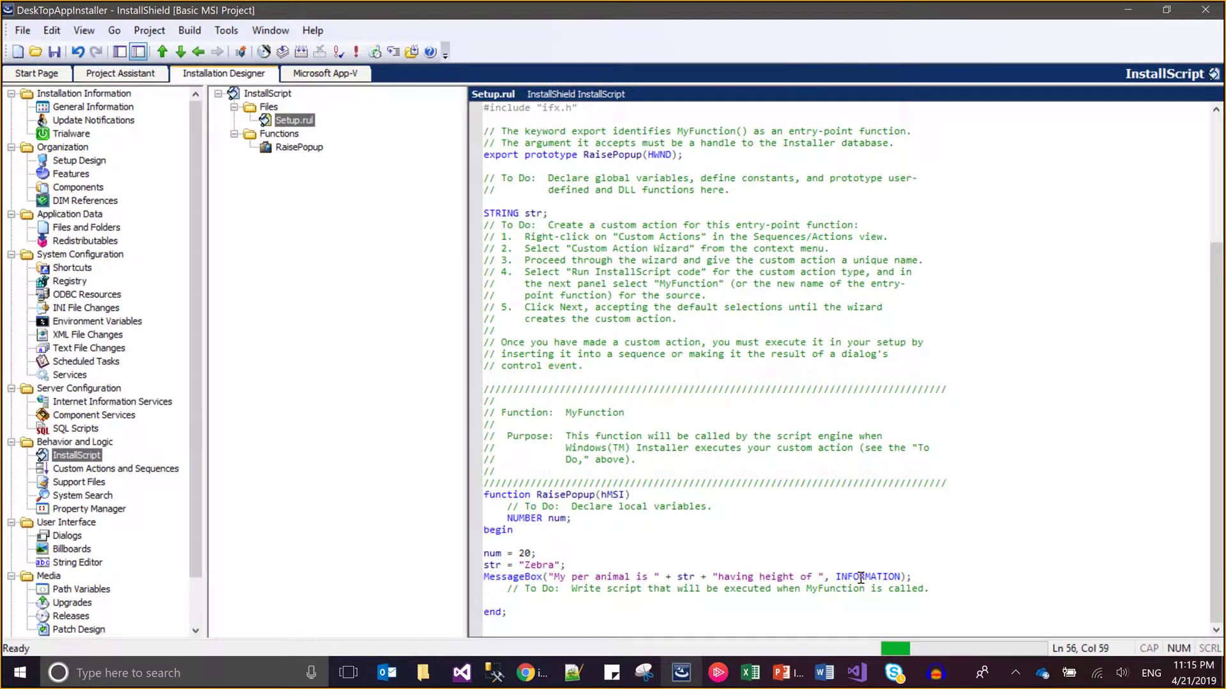
{"action": "key", "text": "BackSpace"}
{"action": "key", "text": "BackSpace"}
{"action": "key", "text": "BackSpace"}
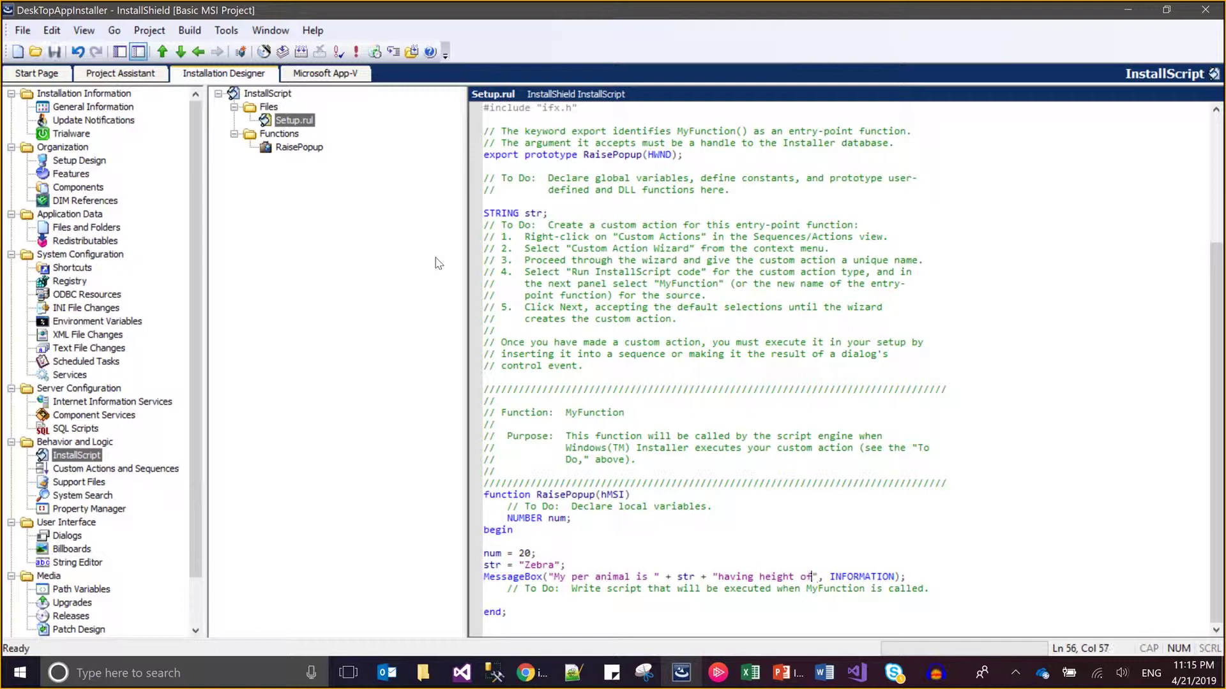
{"action": "key", "text": "BackSpace"}
{"action": "key", "text": "BackSpace"}
{"action": "key", "text": "BackSpace"}
{"action": "key", "text": "BackSpace"}
{"action": "key", "text": "BackSpace"}
{"action": "key", "text": "BackSpace"}
{"action": "key", "text": "BackSpace"}
{"action": "key", "text": "BackSpace"}
{"action": "key", "text": "BackSpace"}
{"action": "key", "text": "BackSpace"}
{"action": "key", "text": "BackSpace"}
{"action": "key", "text": "BackSpace"}
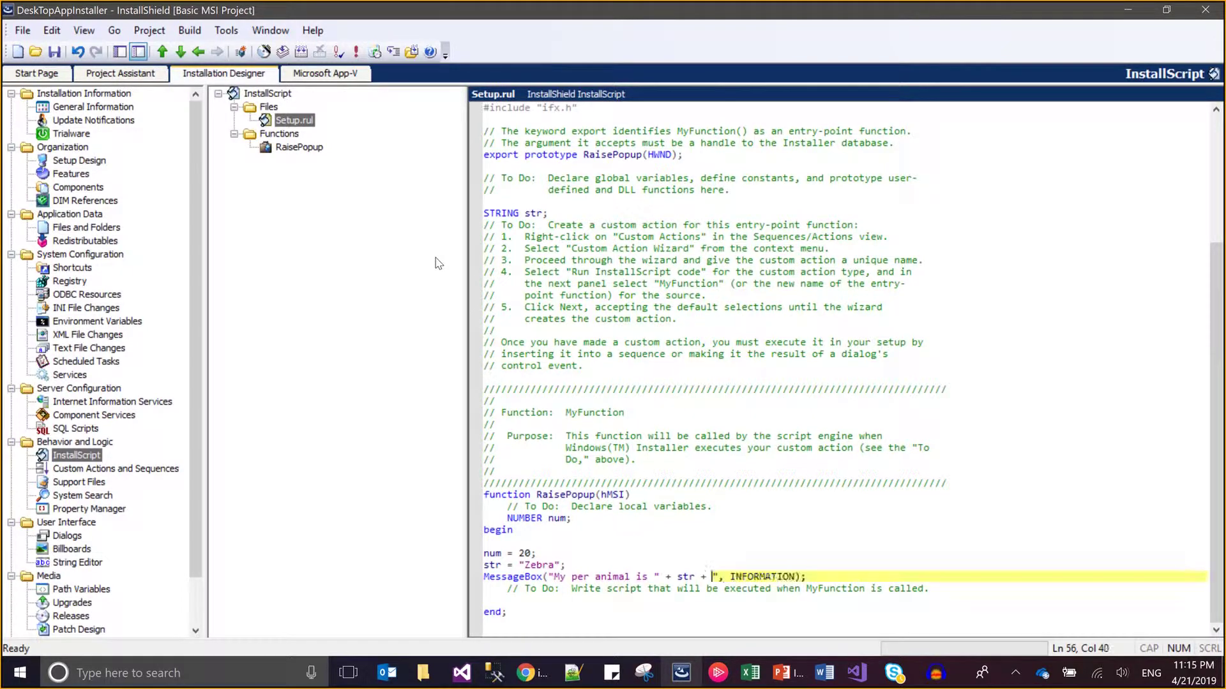
{"action": "key", "text": "BackSpace"}
{"action": "key", "text": "BackSpace"}
{"action": "key", "text": "BackSpace"}
{"action": "key", "text": "Delete"}
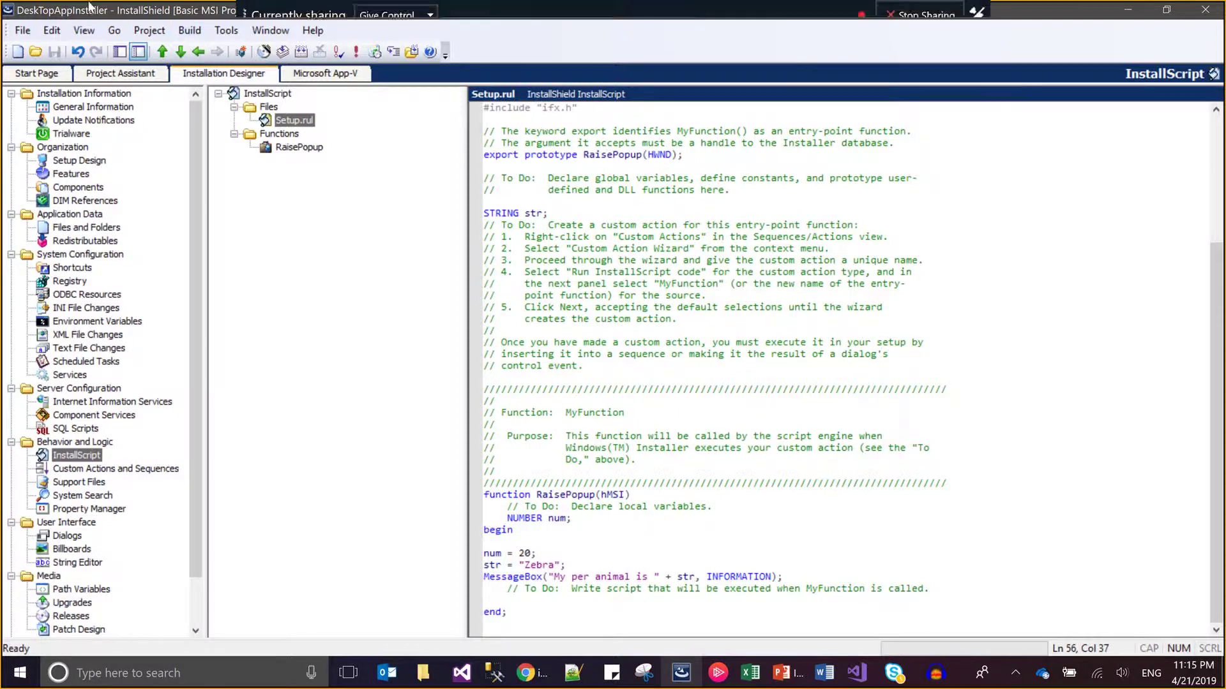
Step: Rebuild the Kudos release (0 errors, 2 warnings), close the build output, and select RaisePopup
{"action": "left_click", "coordinate": [189, 30]}
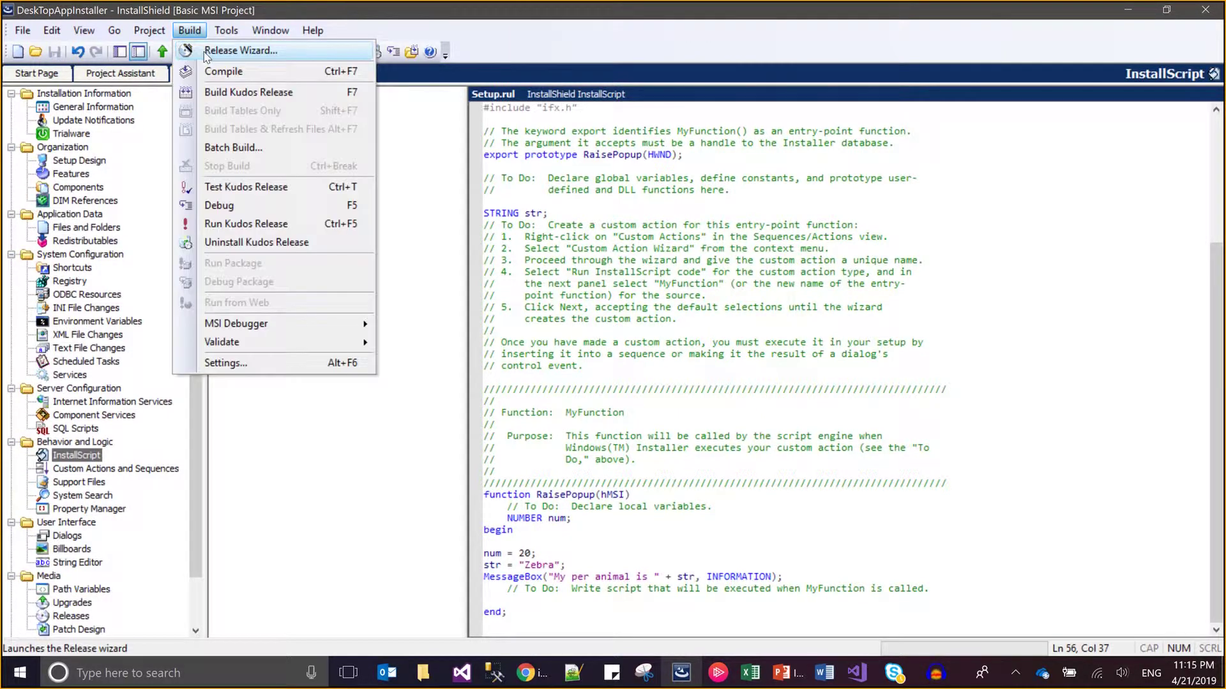
{"action": "left_click", "coordinate": [234, 92]}
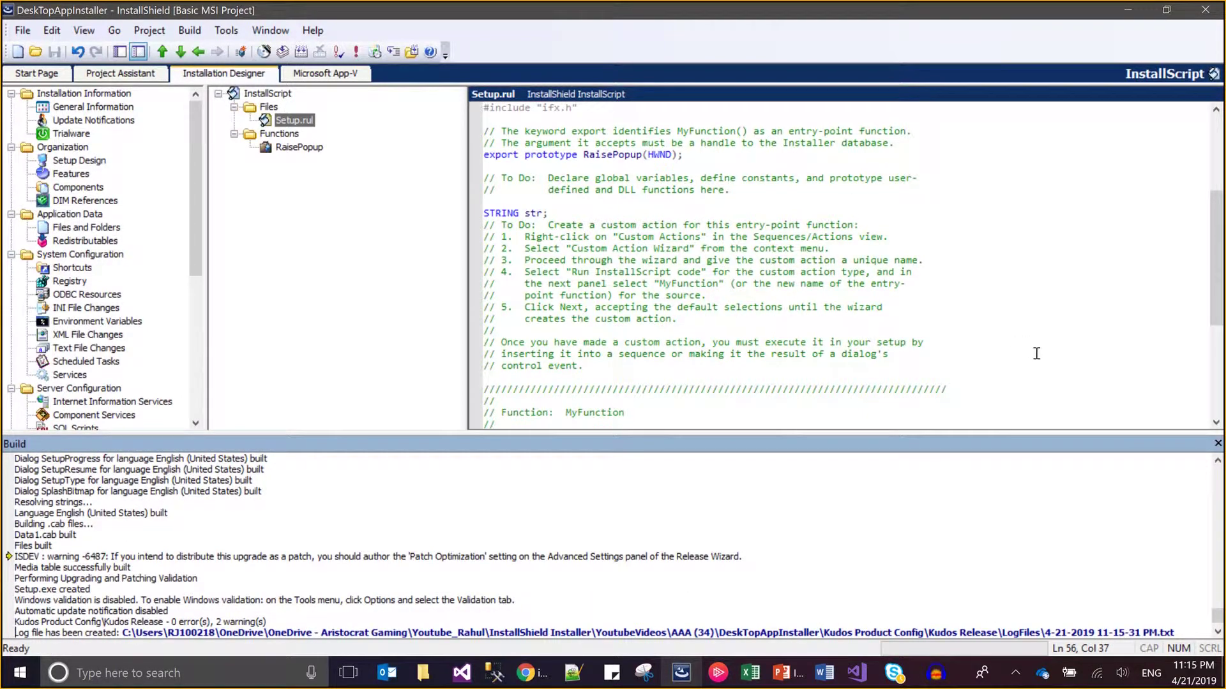
{"action": "left_click", "coordinate": [1217, 443]}
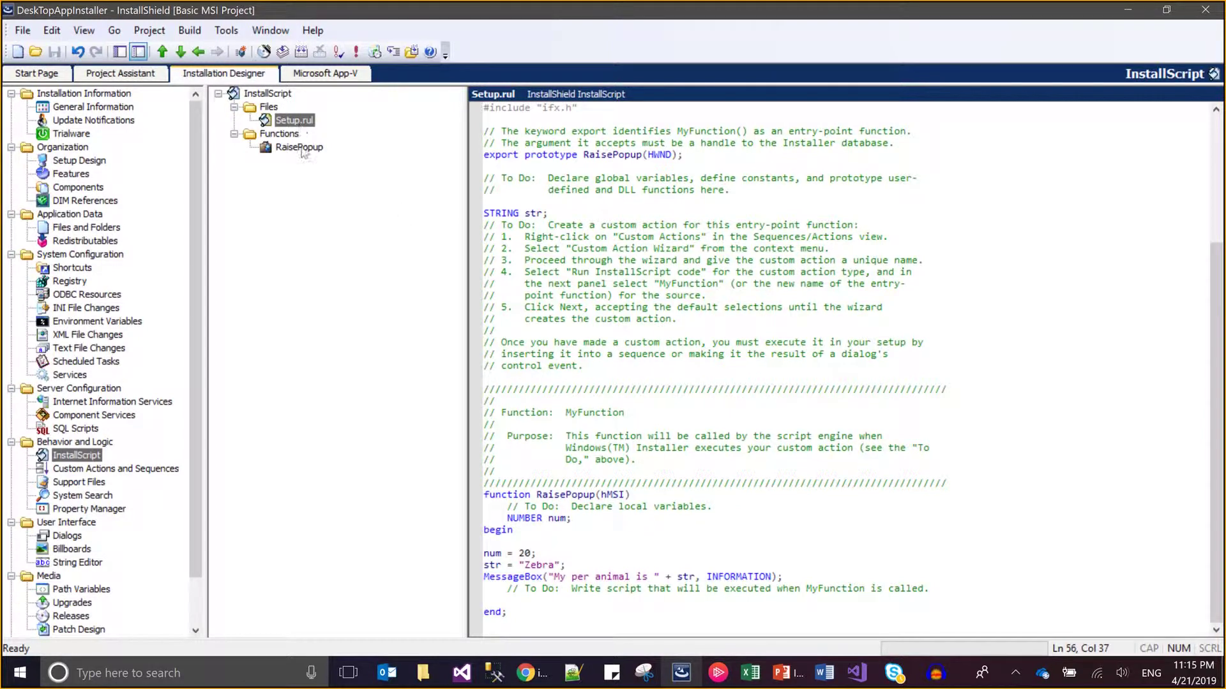
{"action": "left_click", "coordinate": [304, 151]}
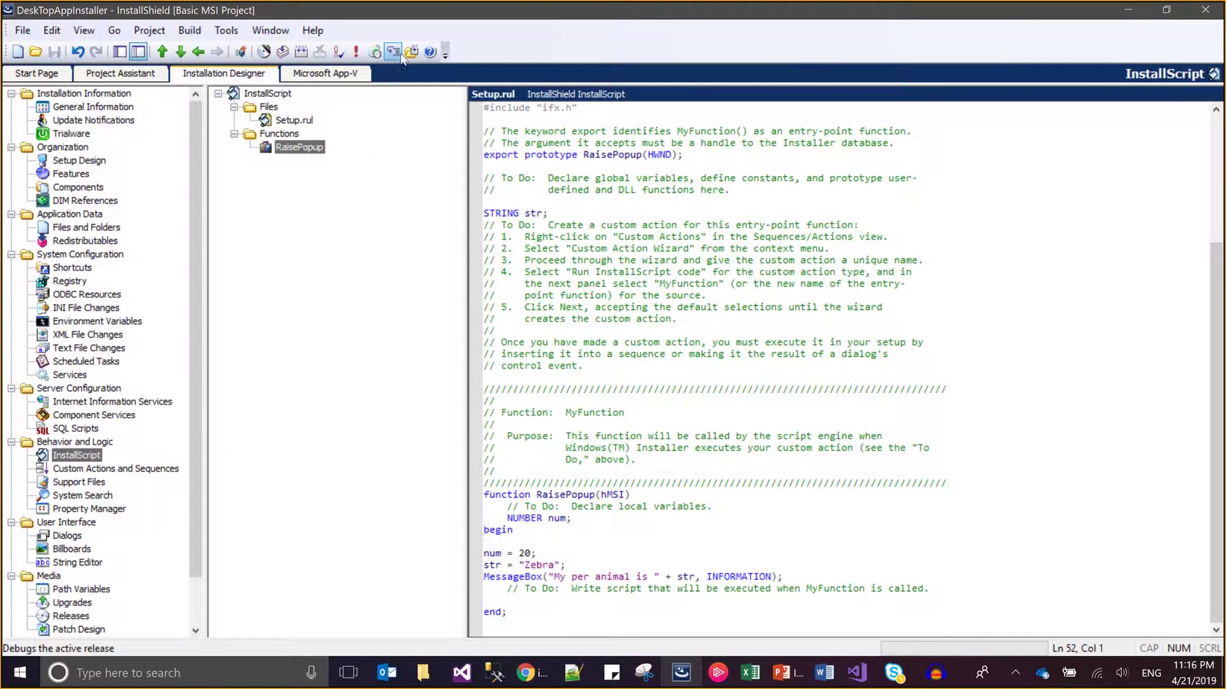
Step: Start a debug run of the release and accept the license agreement
{"action": "left_click", "coordinate": [396, 57]}
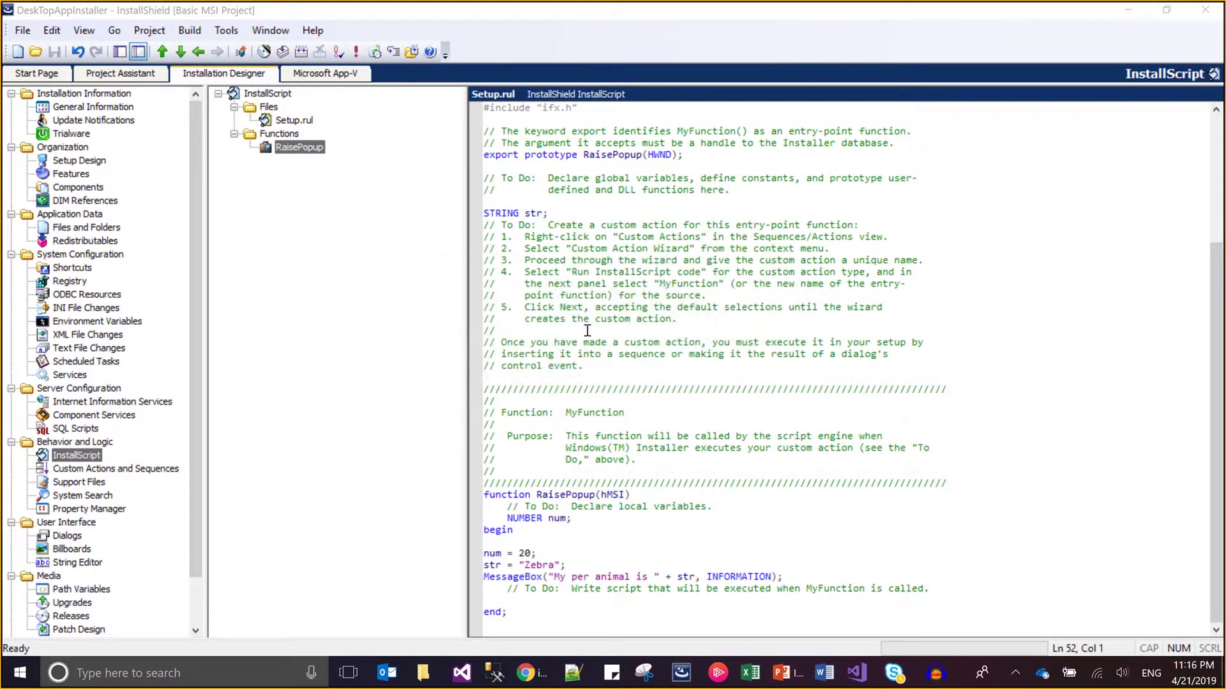
{"action": "left_click", "coordinate": [680, 473]}
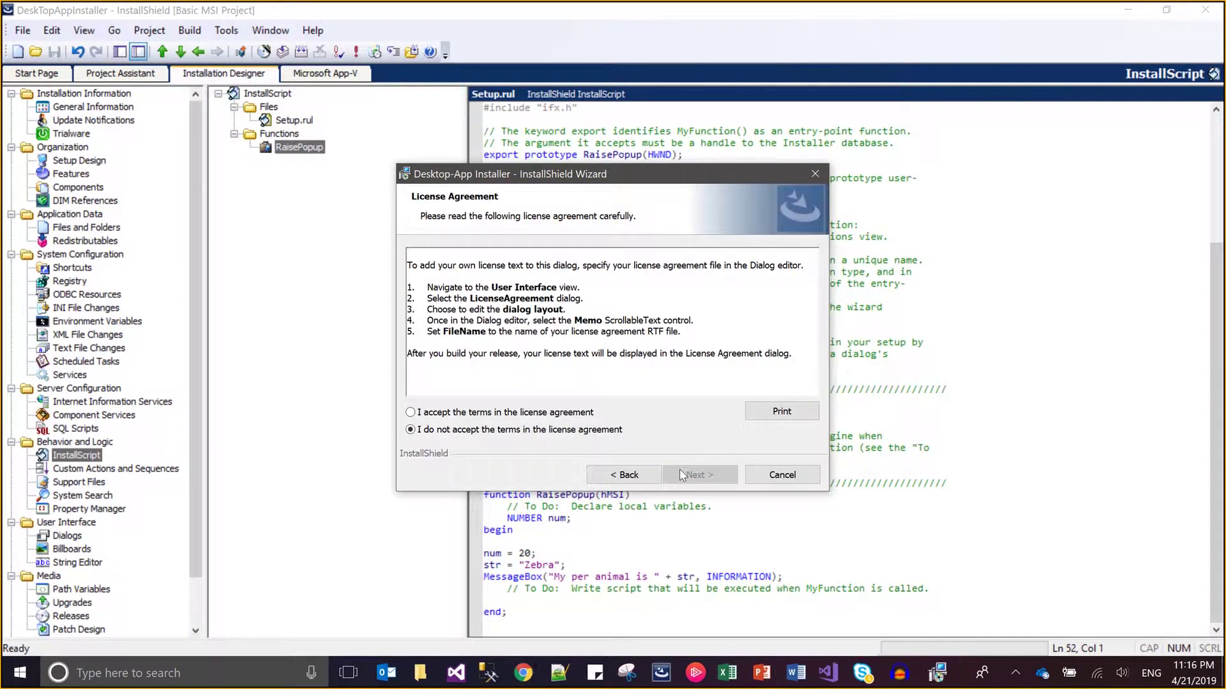
{"action": "left_click", "coordinate": [594, 415]}
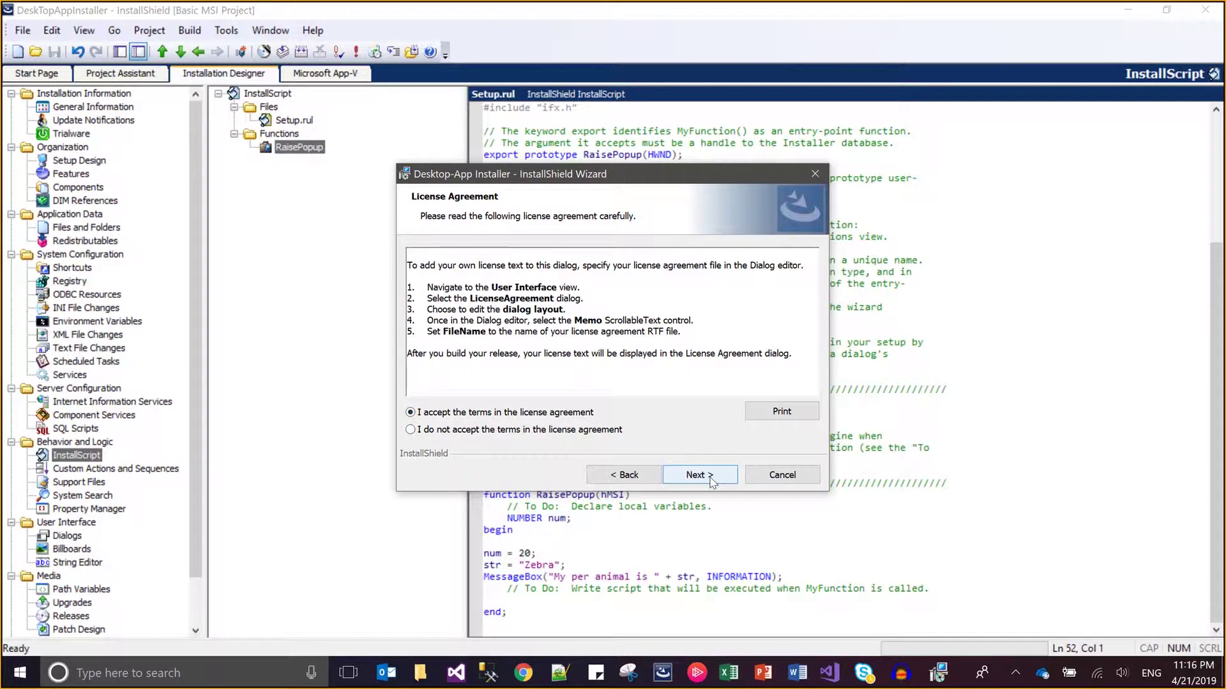
{"action": "left_click", "coordinate": [707, 476]}
Step: Advance past the destination, customer, setup type and configuration pages, then install
{"action": "left_click", "coordinate": [711, 481]}
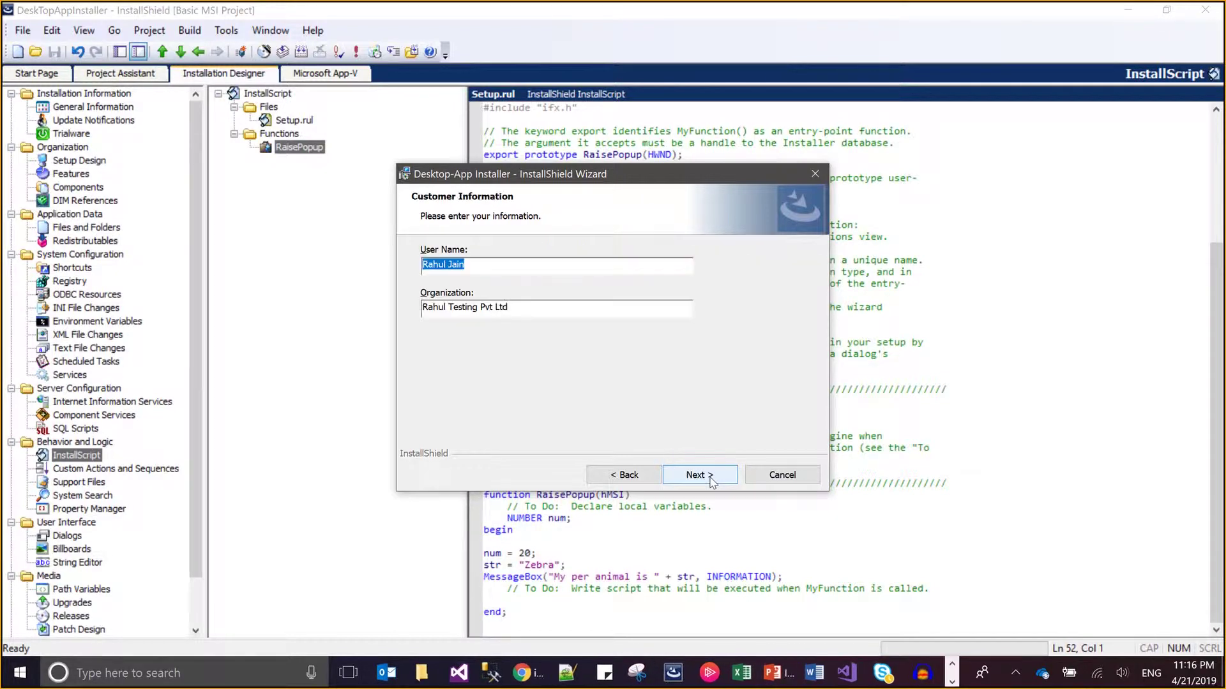
{"action": "left_click", "coordinate": [711, 481]}
{"action": "left_click", "coordinate": [710, 481]}
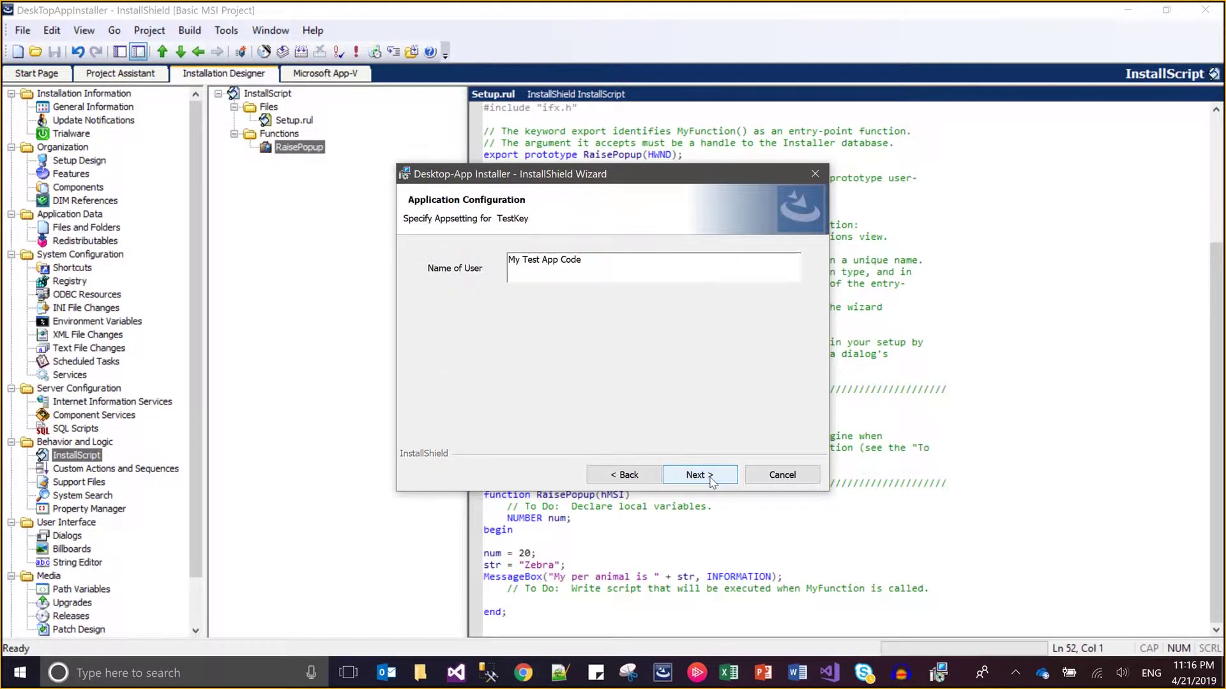
{"action": "left_click", "coordinate": [711, 481]}
{"action": "left_click", "coordinate": [710, 480]}
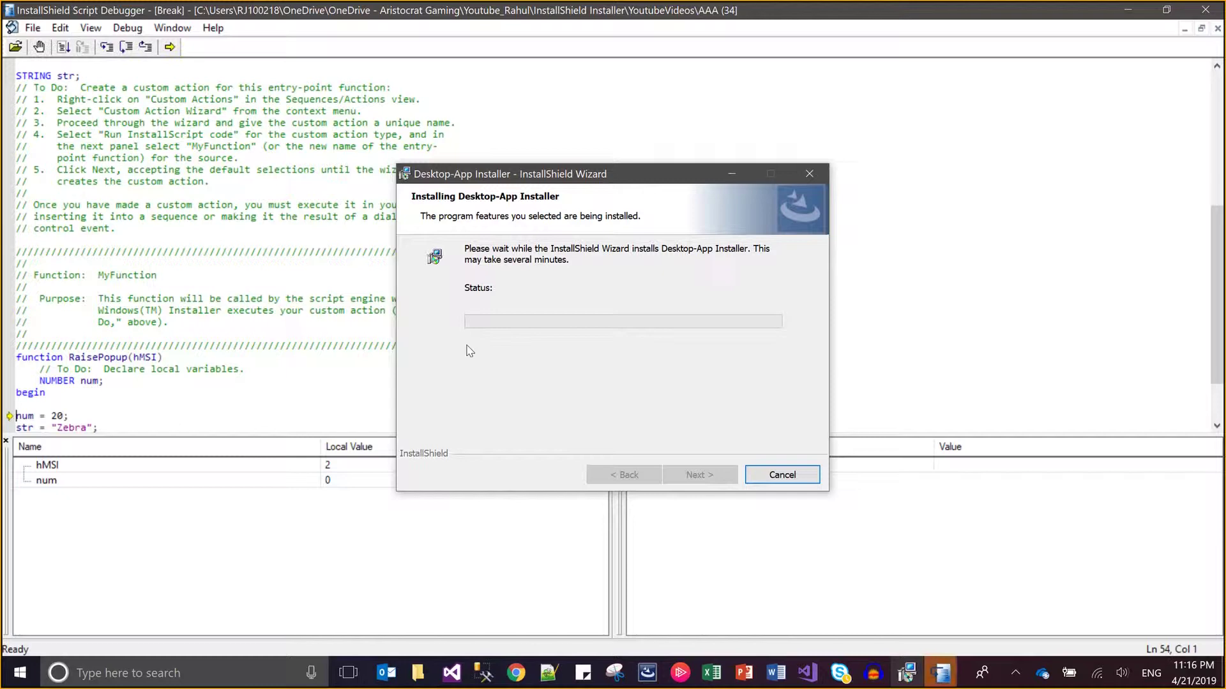
Step: Set a breakpoint on the MessageBox line in the paused debugger script
{"action": "left_click", "coordinate": [222, 209]}
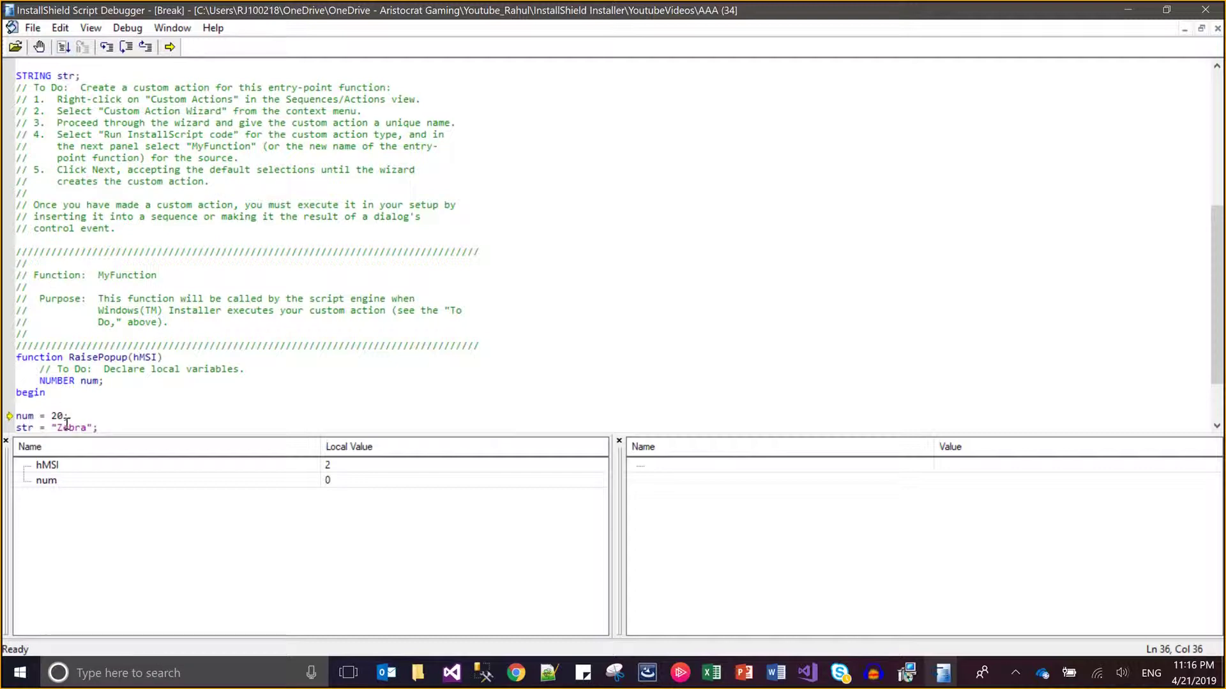
{"action": "scroll", "coordinate": [65, 421], "scroll_direction": "down", "scroll_amount": 1}
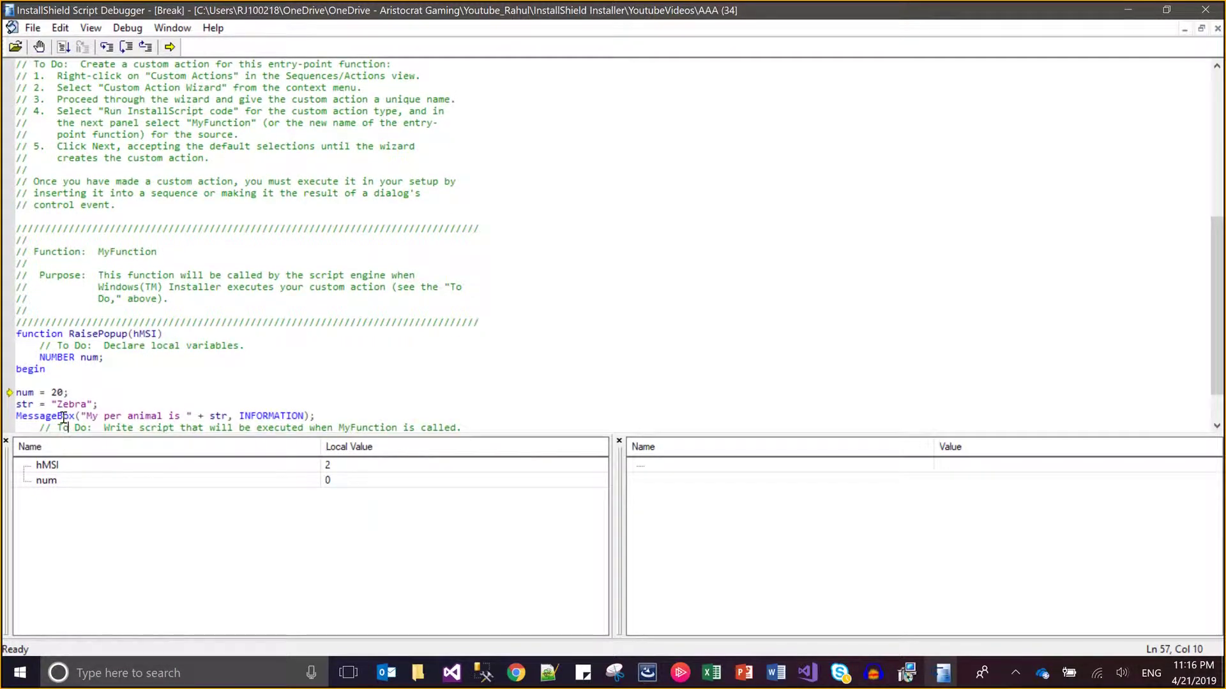
{"action": "left_click", "coordinate": [62, 416]}
{"action": "left_click", "coordinate": [39, 47]}
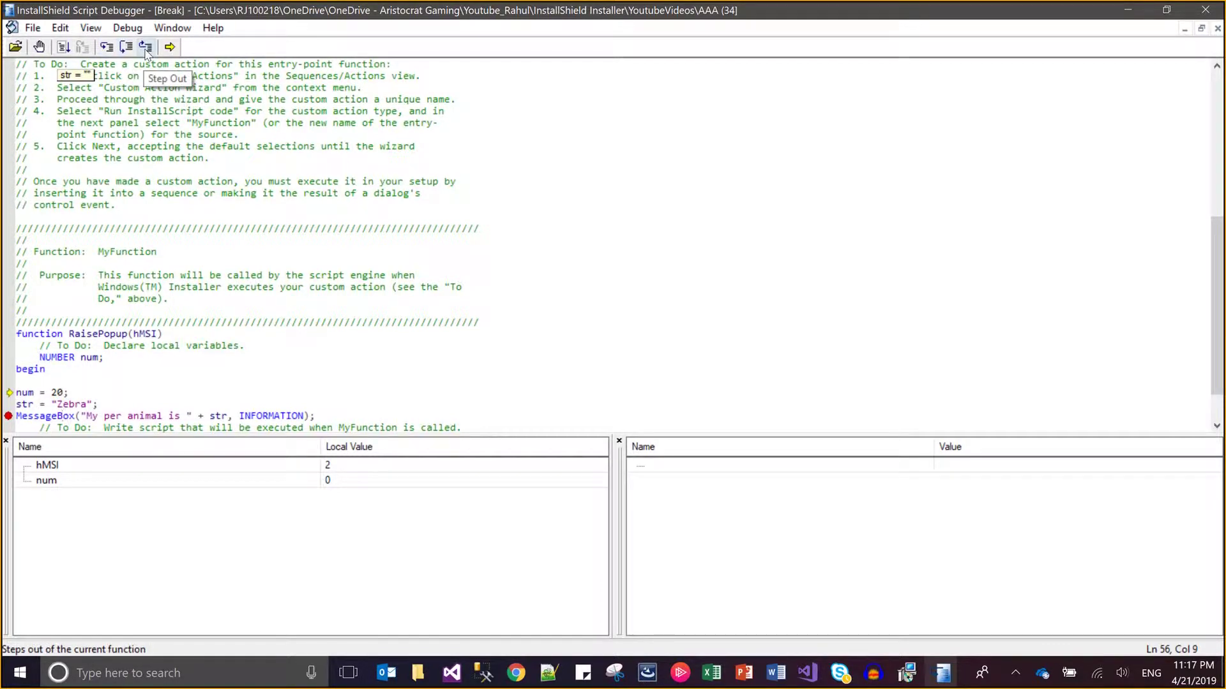
{"action": "mouse_move", "coordinate": [23, 404]}
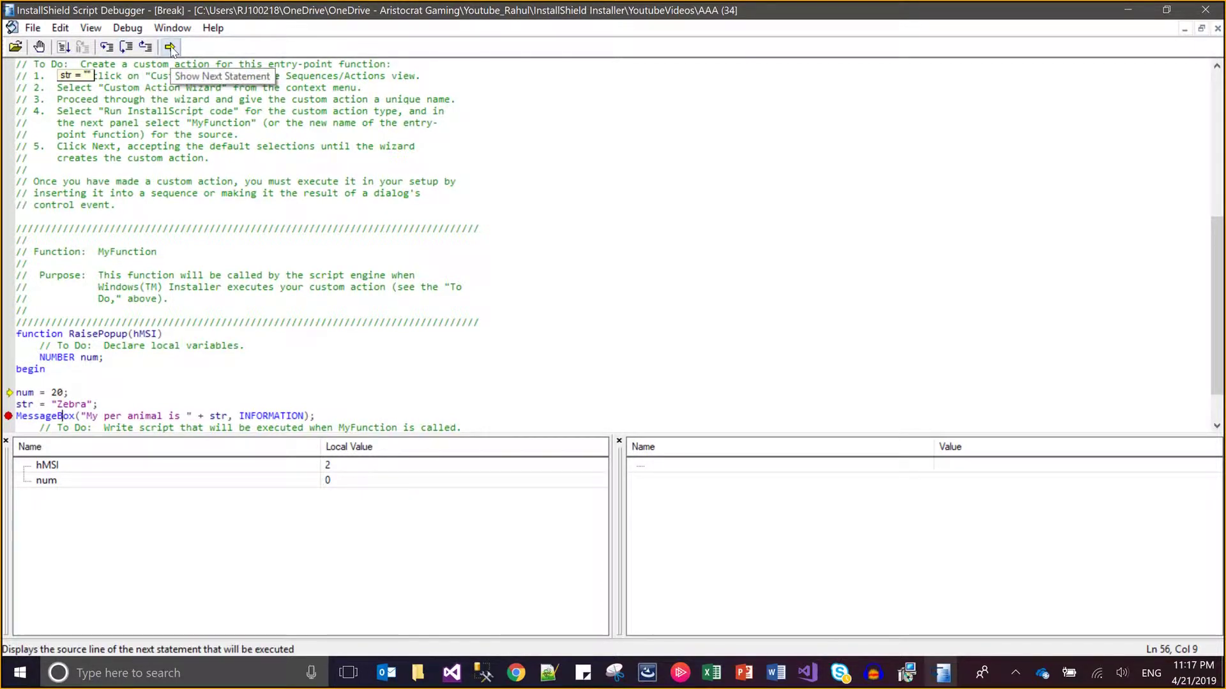
Step: Step over the num = 20 and str statements onto the MessageBox line
{"action": "left_click", "coordinate": [144, 229]}
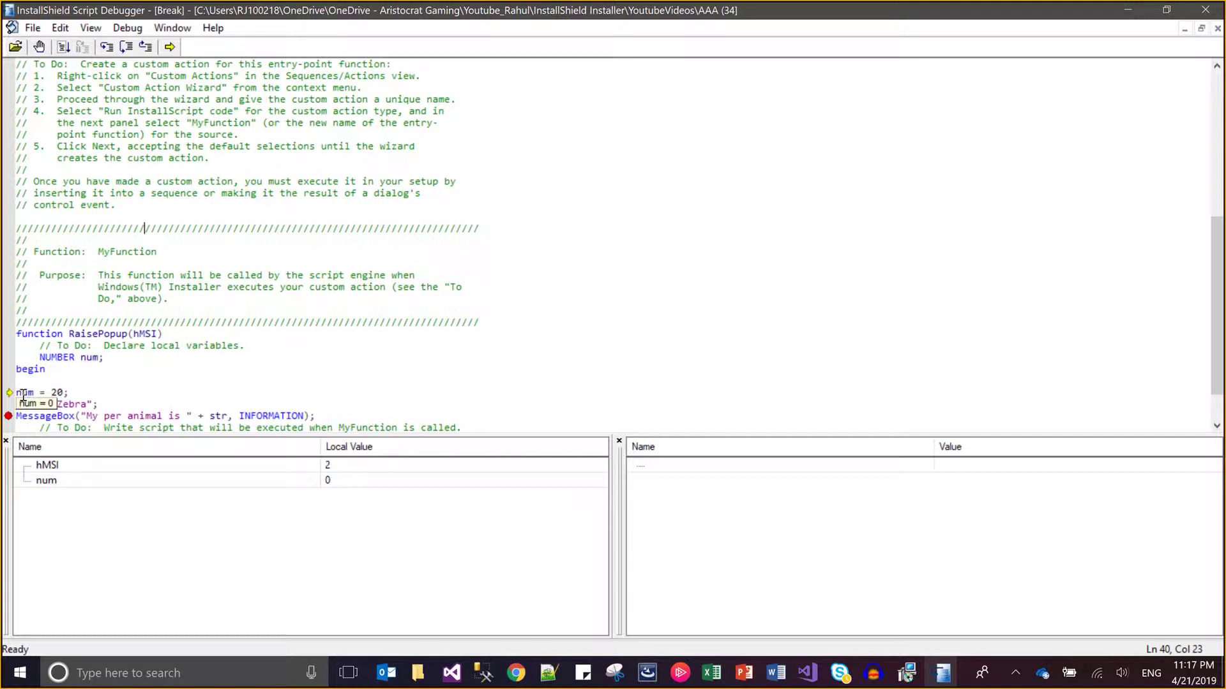
{"action": "left_click", "coordinate": [107, 48]}
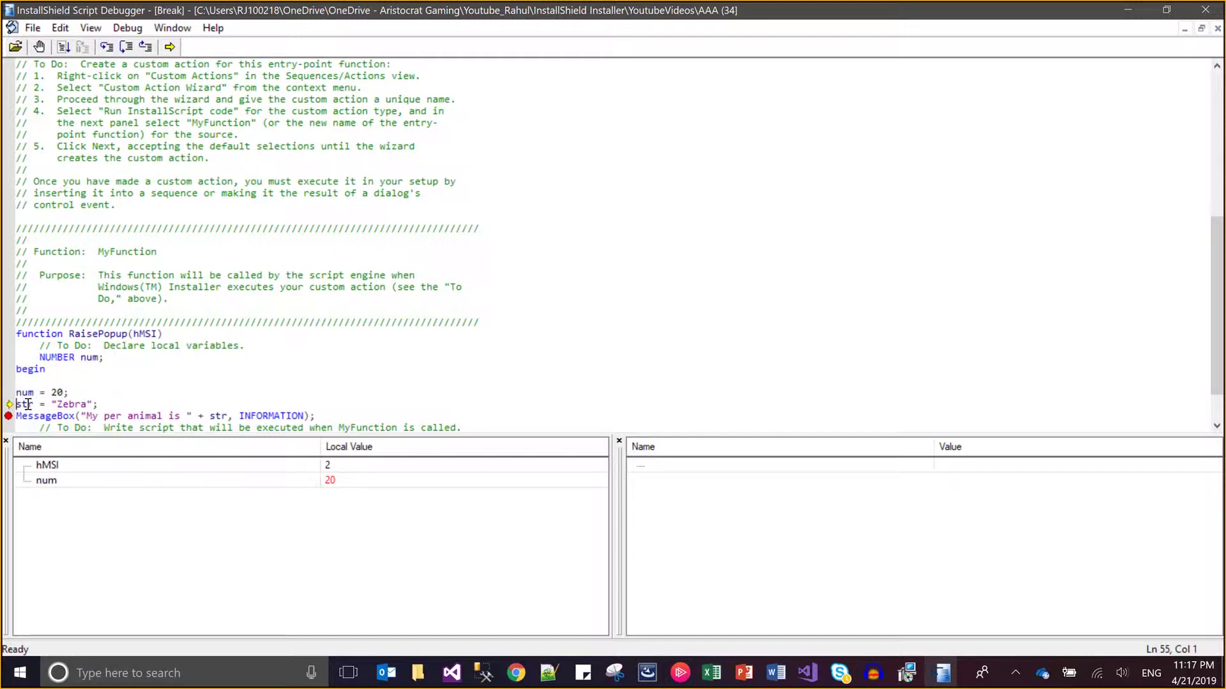
{"action": "mouse_move", "coordinate": [23, 405]}
{"action": "key", "text": "F10"}
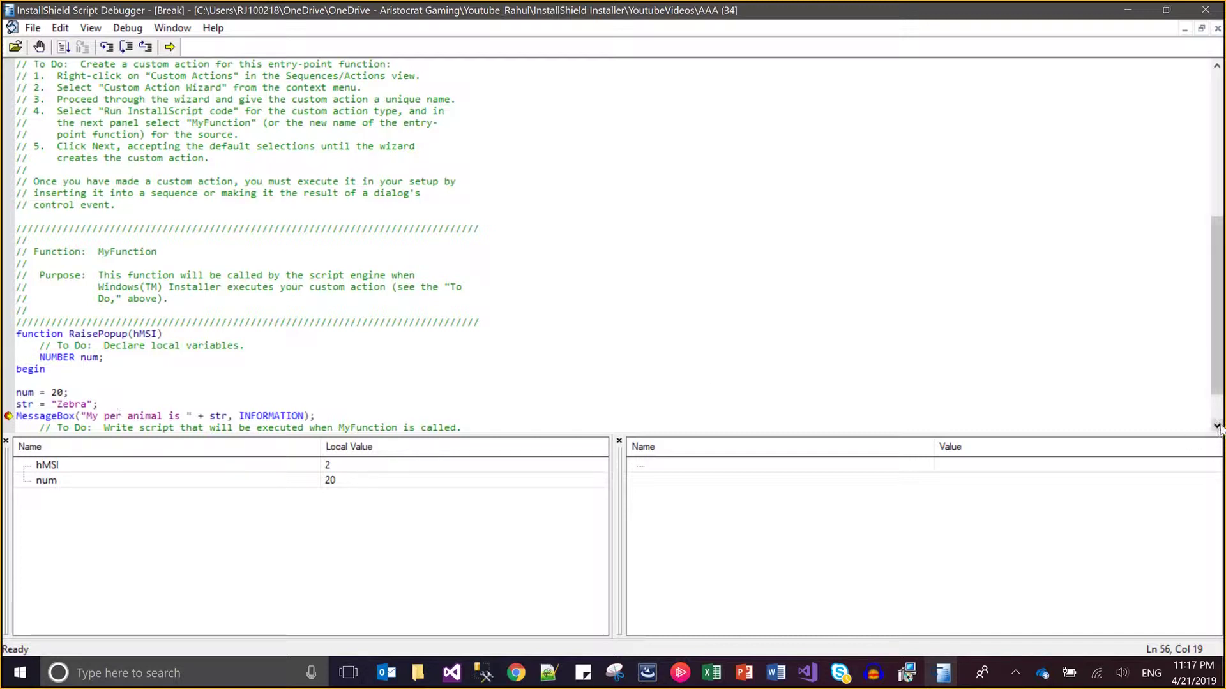
{"action": "scroll", "coordinate": [330, 323], "scroll_direction": "down", "scroll_amount": 2}
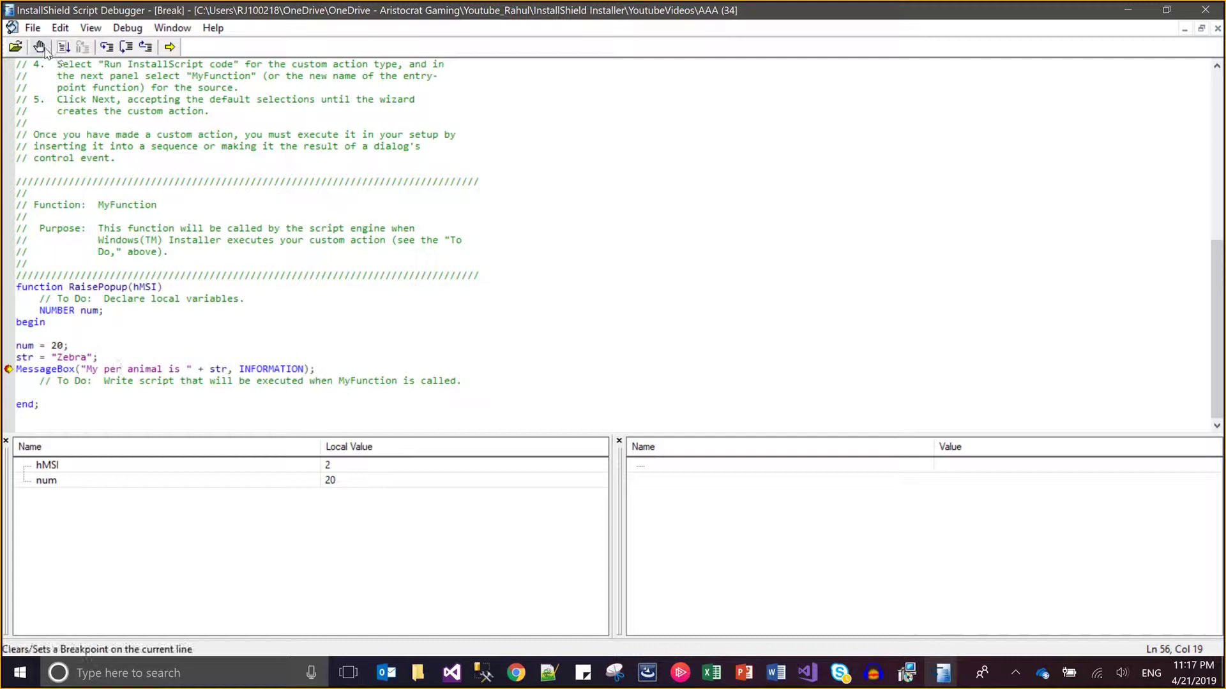
Step: Resume the script, dismiss the 'My per animal is Zebra' popup, and close the completed wizard
{"action": "left_click", "coordinate": [64, 46]}
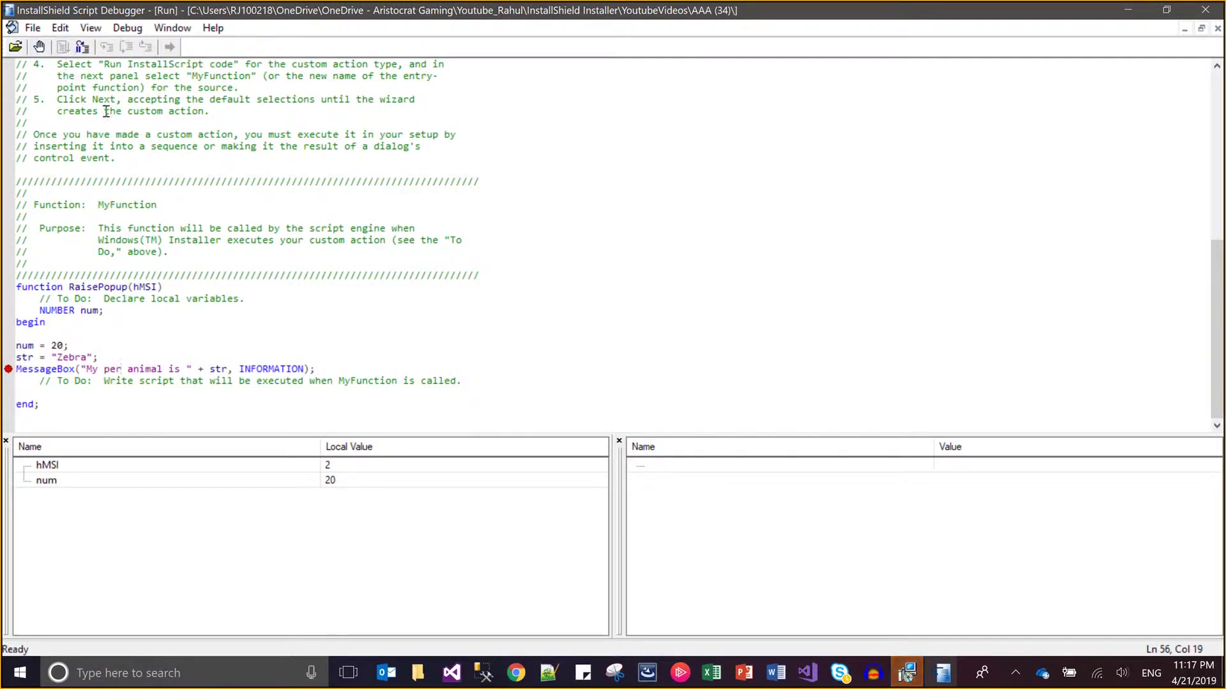
{"action": "left_click", "coordinate": [904, 673]}
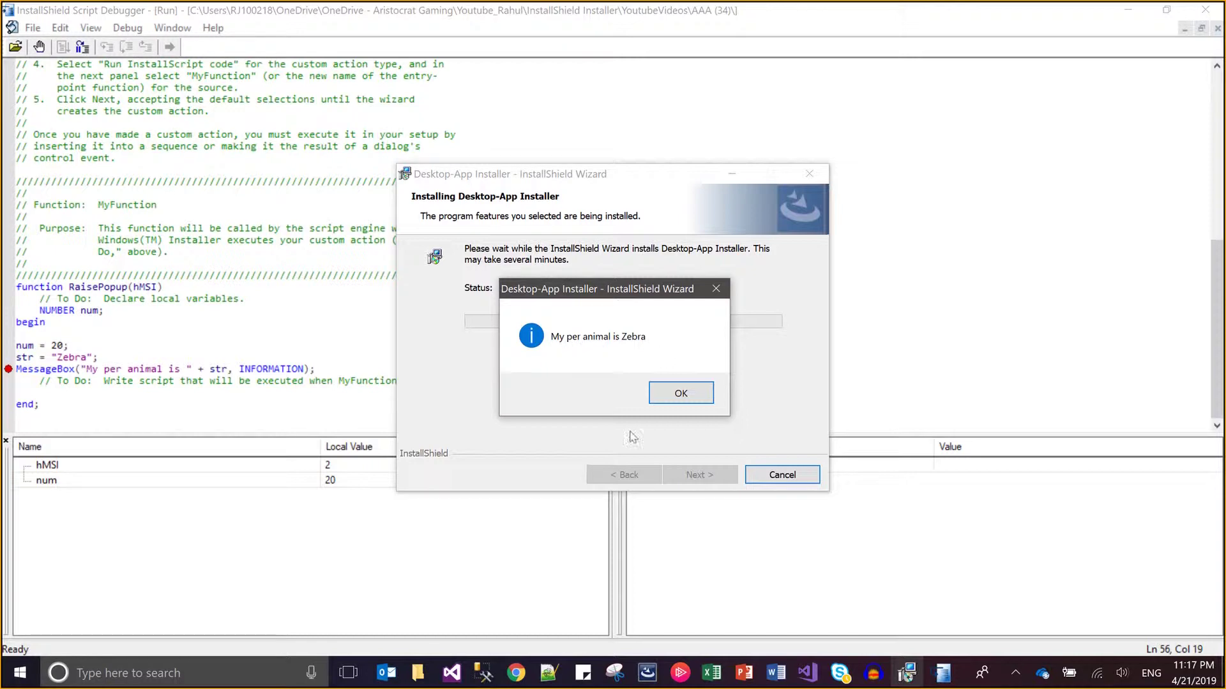
{"action": "left_click", "coordinate": [680, 404]}
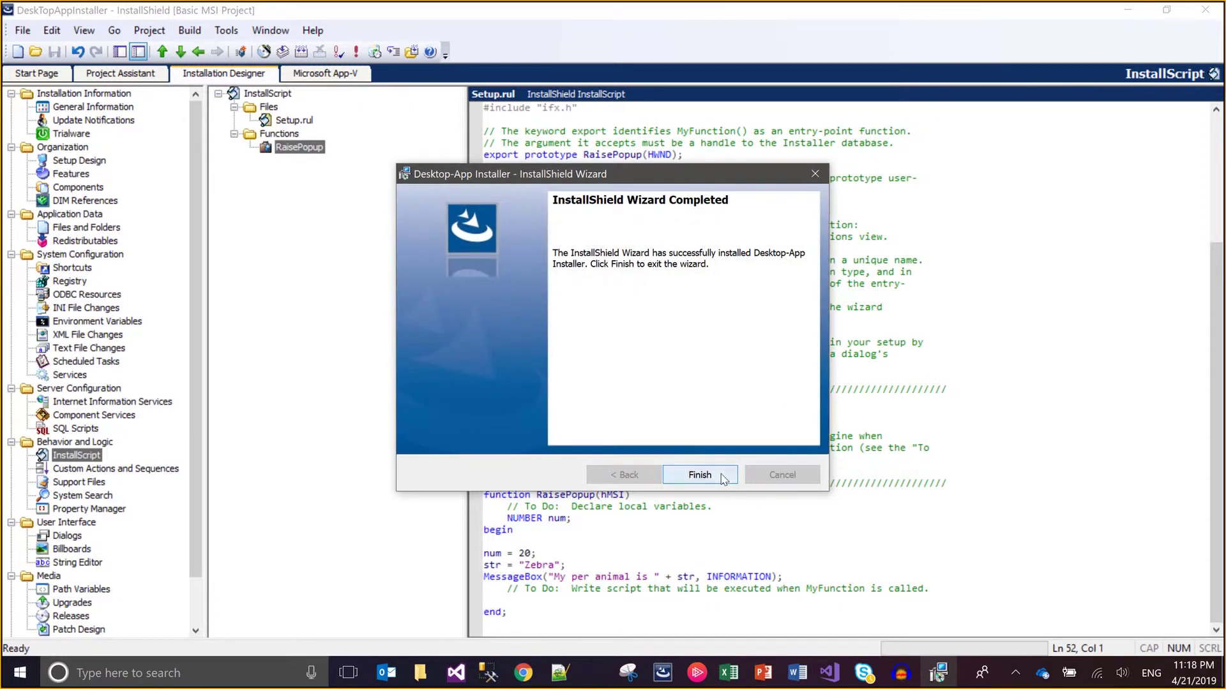
{"action": "left_click", "coordinate": [699, 475]}
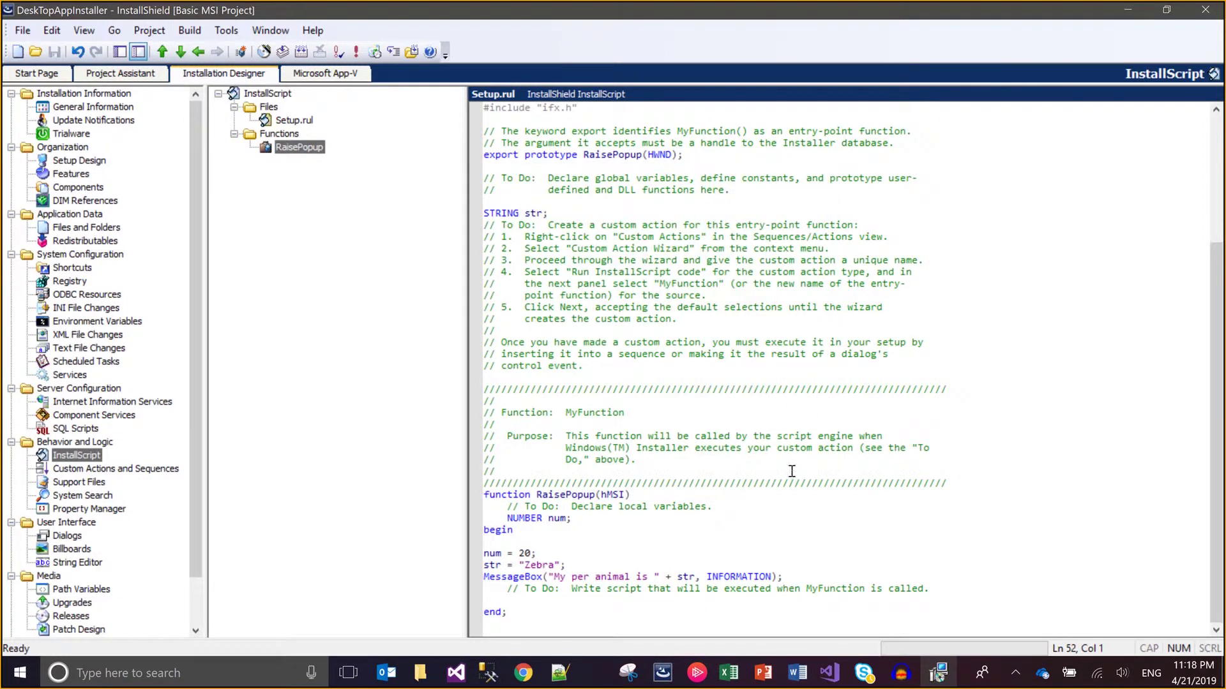
Step: Find Desktop-App Installer 1.00.0000 in Control Panel's Programs and Features list
{"action": "left_click", "coordinate": [26, 680]}
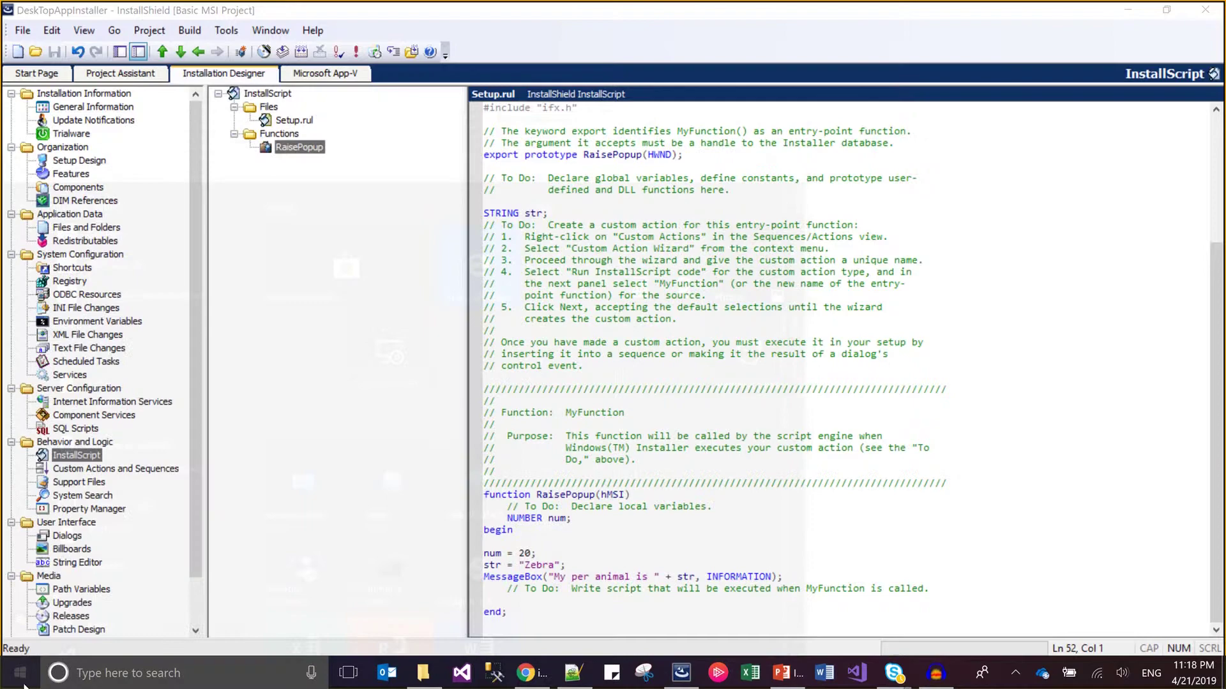
{"action": "left_click", "coordinate": [22, 678]}
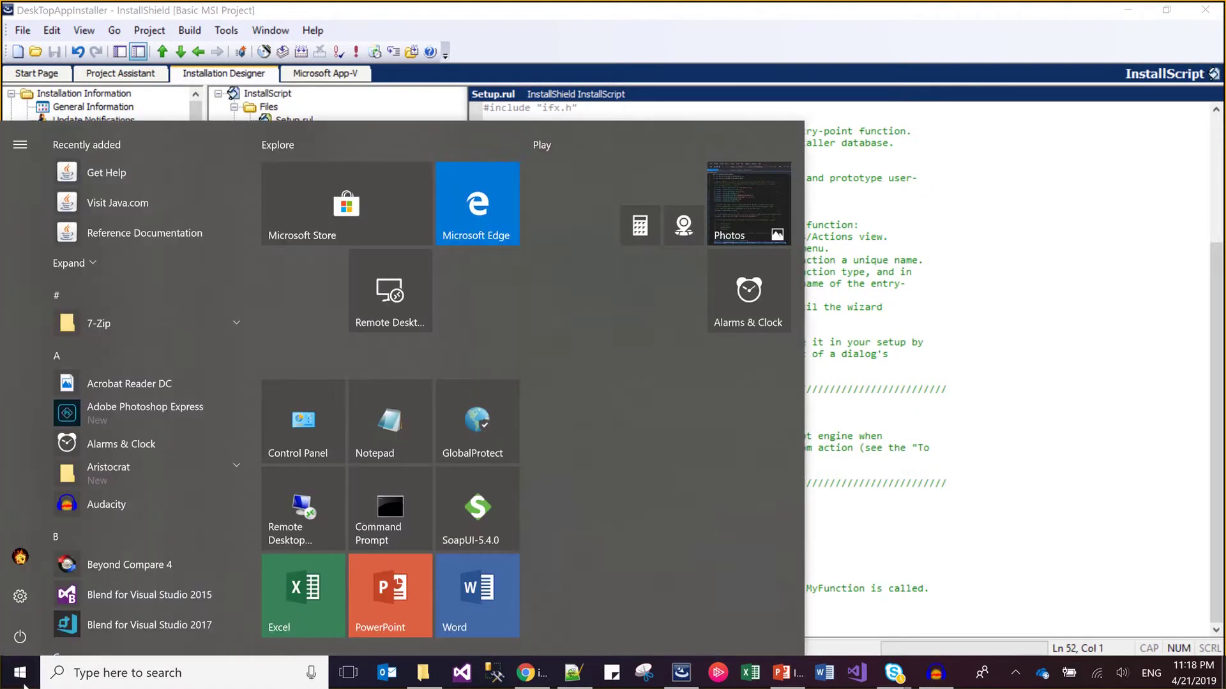
{"action": "left_click", "coordinate": [295, 436]}
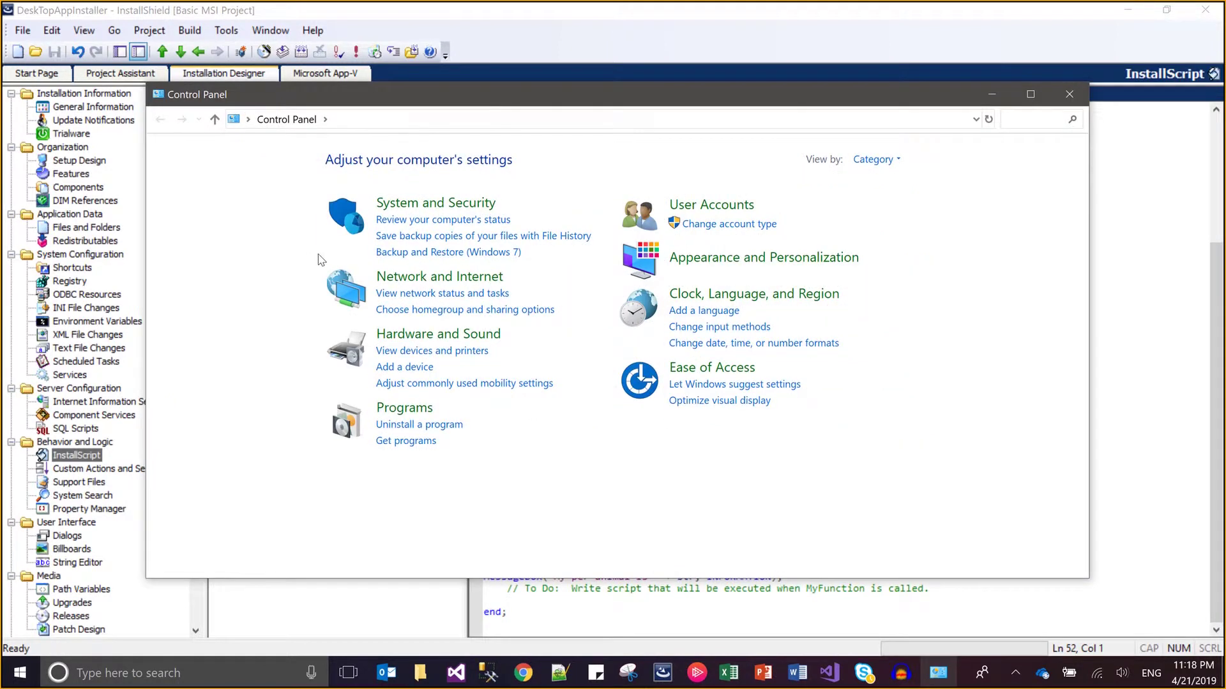
{"action": "left_click", "coordinate": [421, 426]}
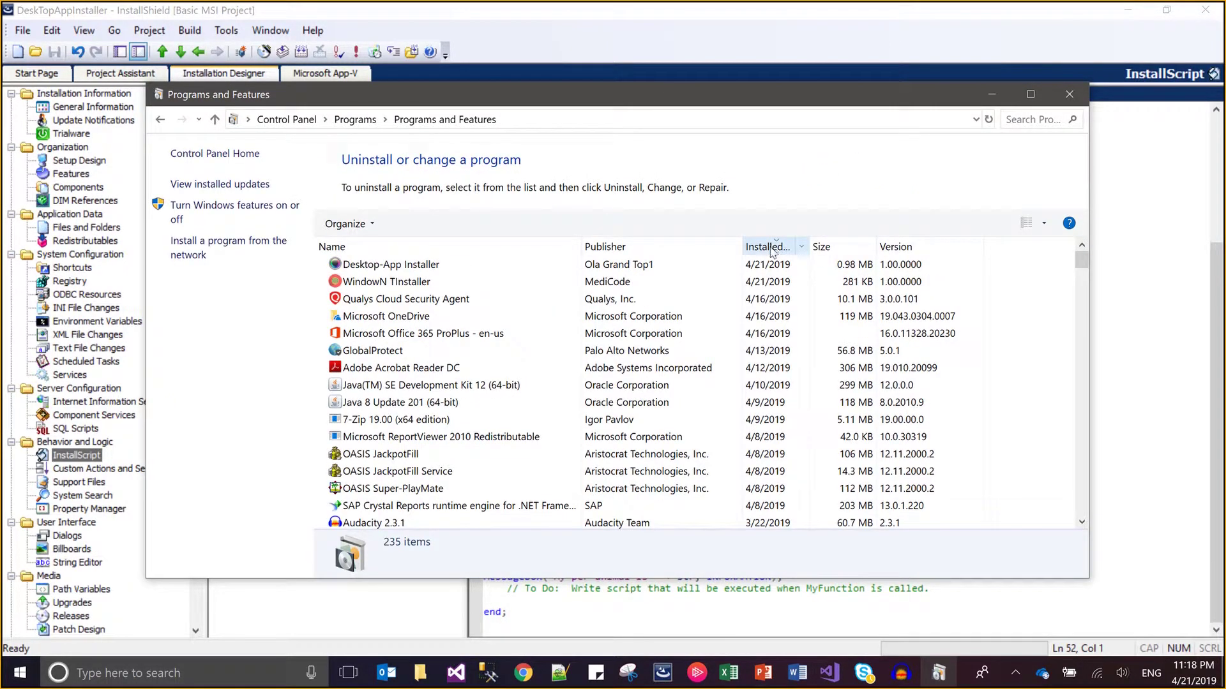
{"action": "double_click", "coordinate": [718, 271]}
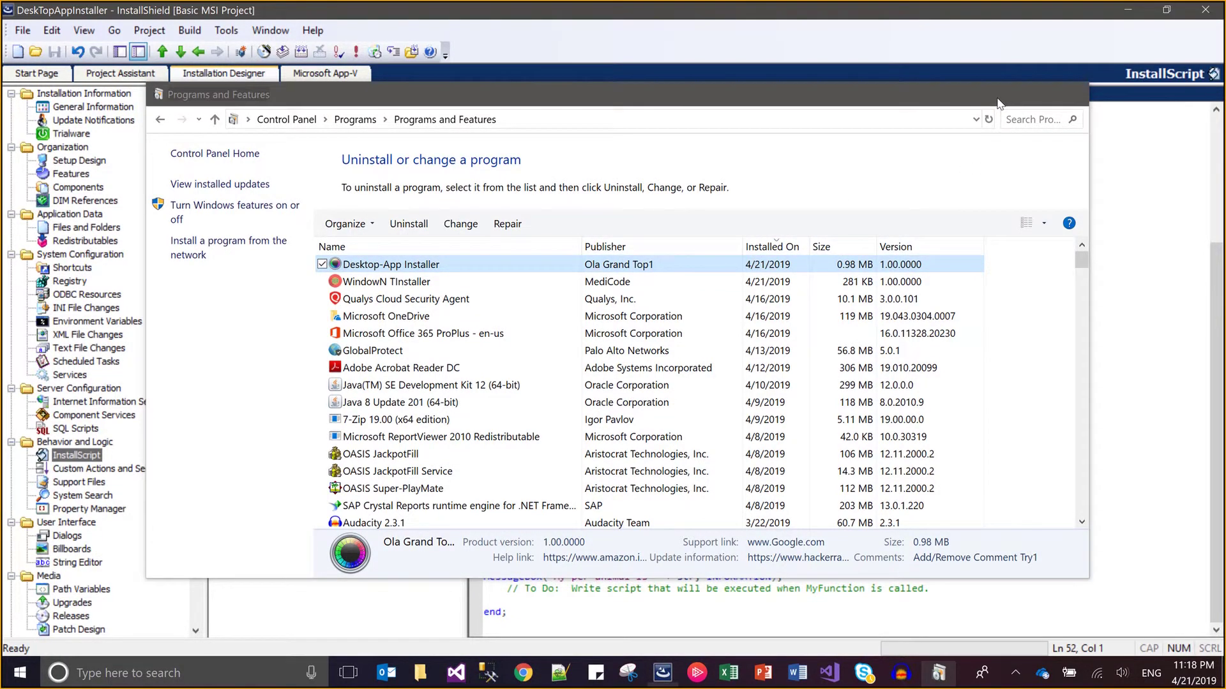
{"action": "left_click", "coordinate": [189, 30]}
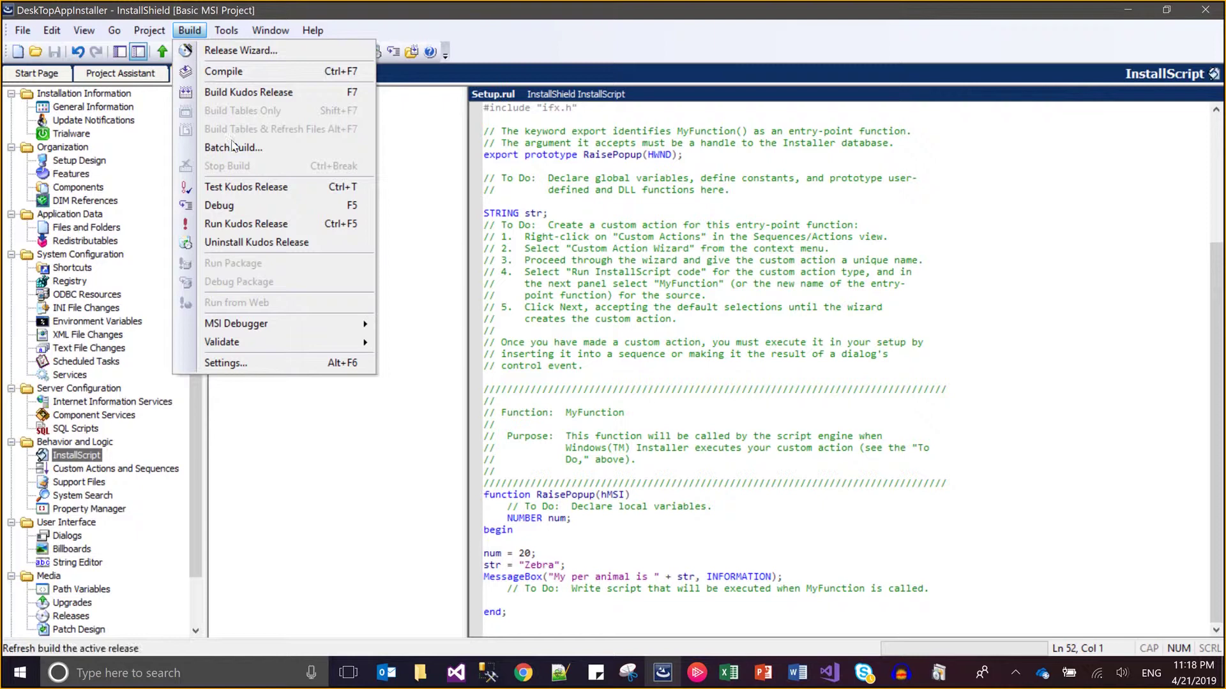
Step: Uninstall the Kudos release and confirm its removal, leaving 234 installed programs
{"action": "left_click", "coordinate": [262, 243]}
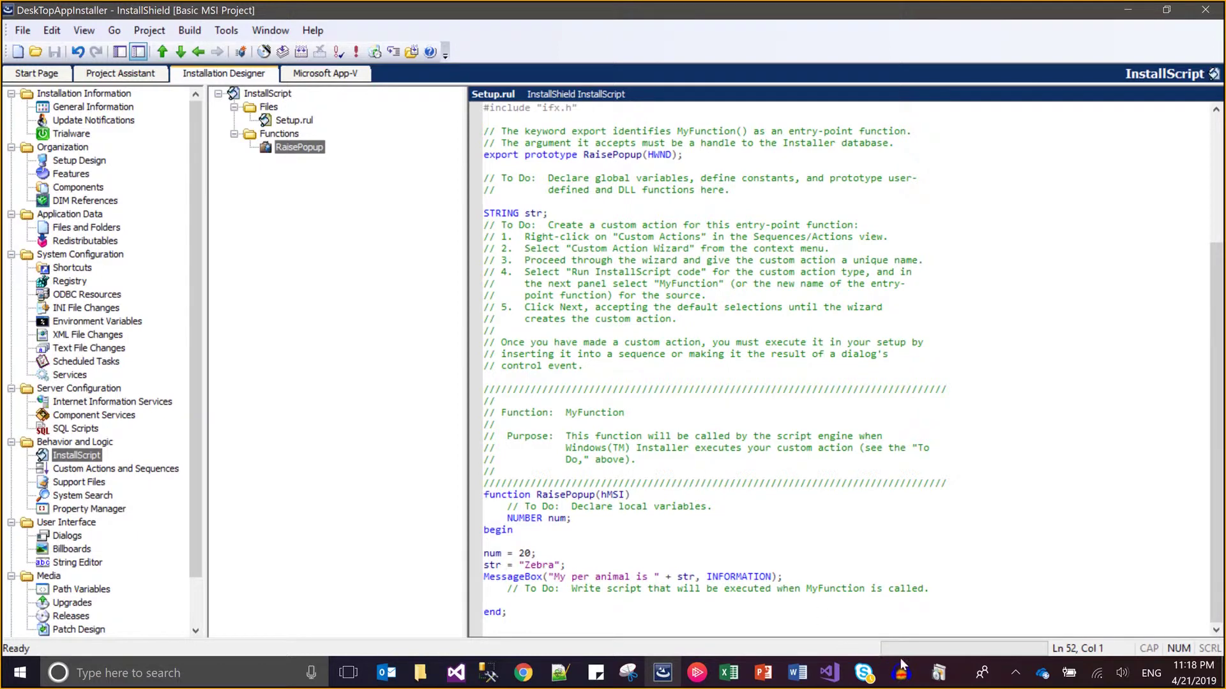
{"action": "left_click", "coordinate": [936, 673]}
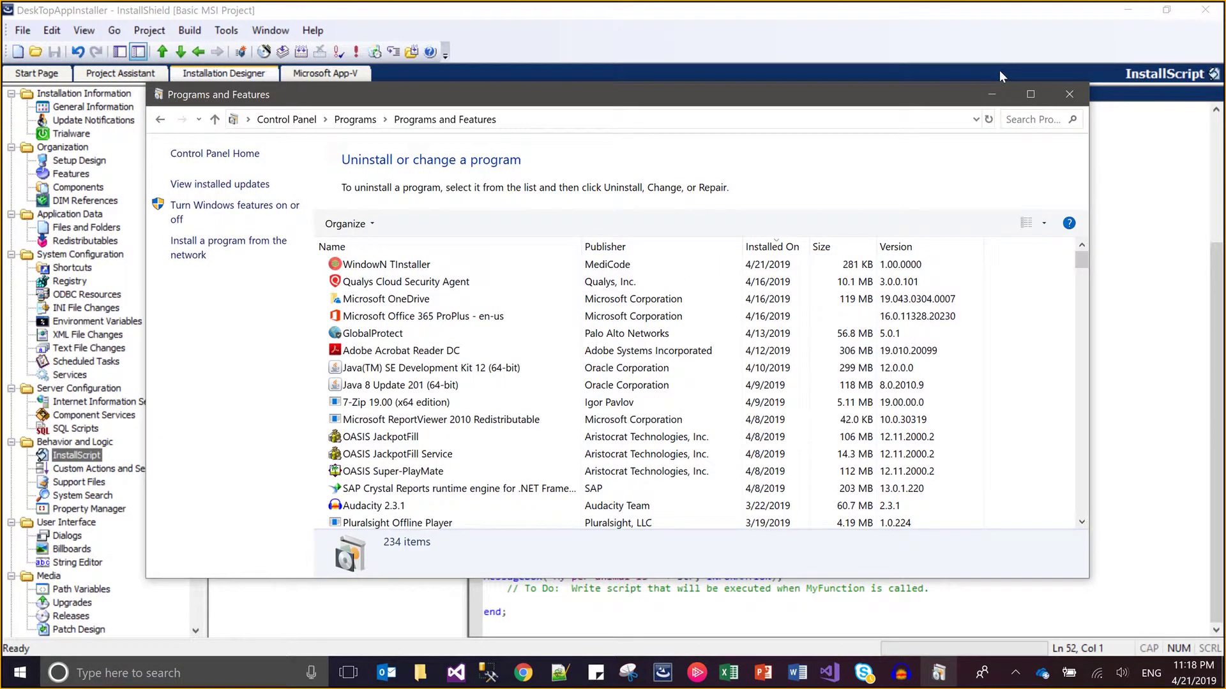
{"action": "left_click", "coordinate": [1000, 92]}
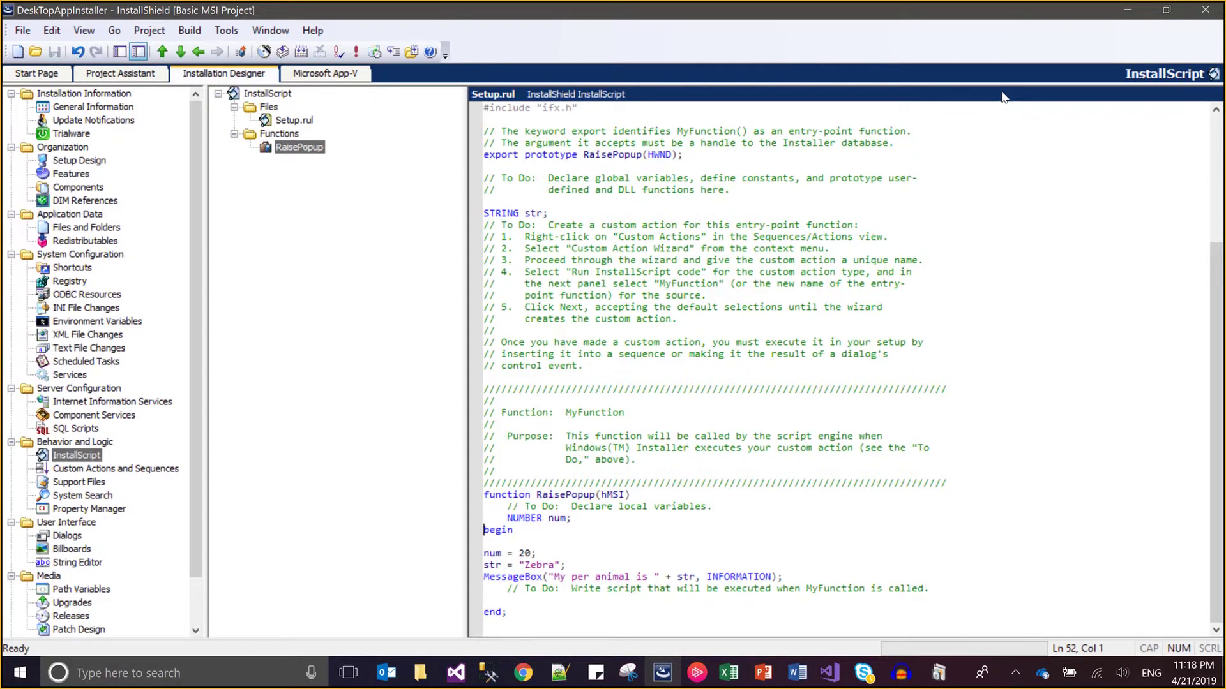
{"action": "left_click", "coordinate": [794, 274]}
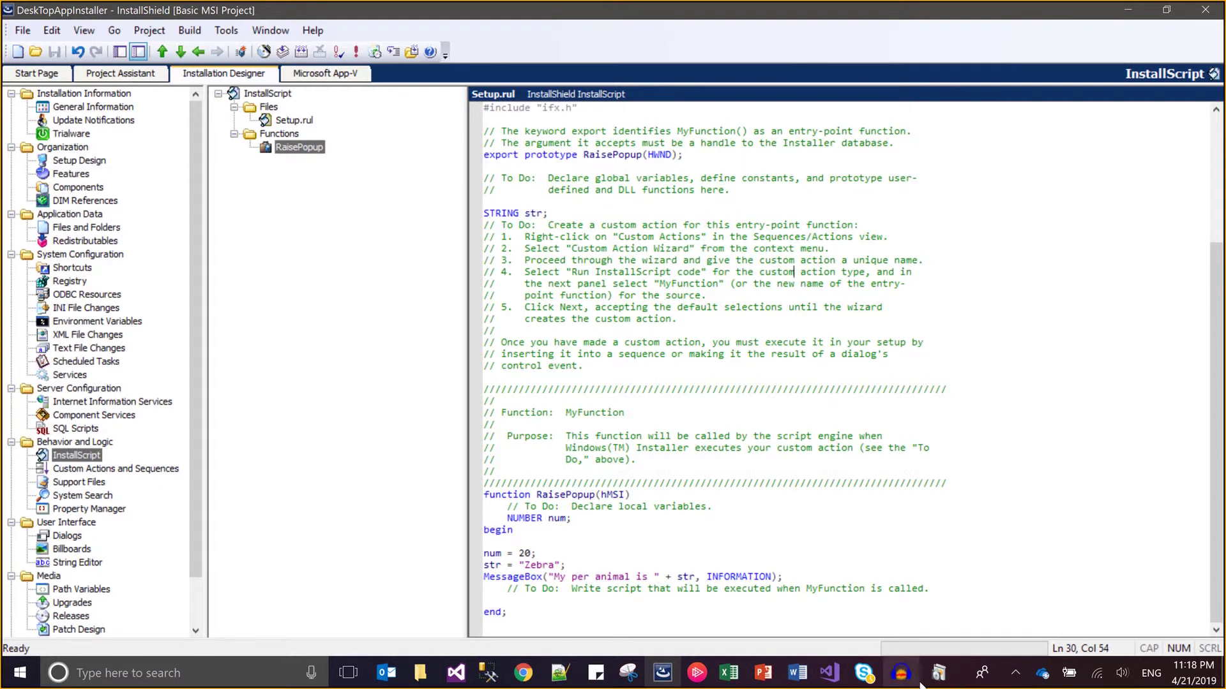
{"action": "left_click", "coordinate": [899, 676]}
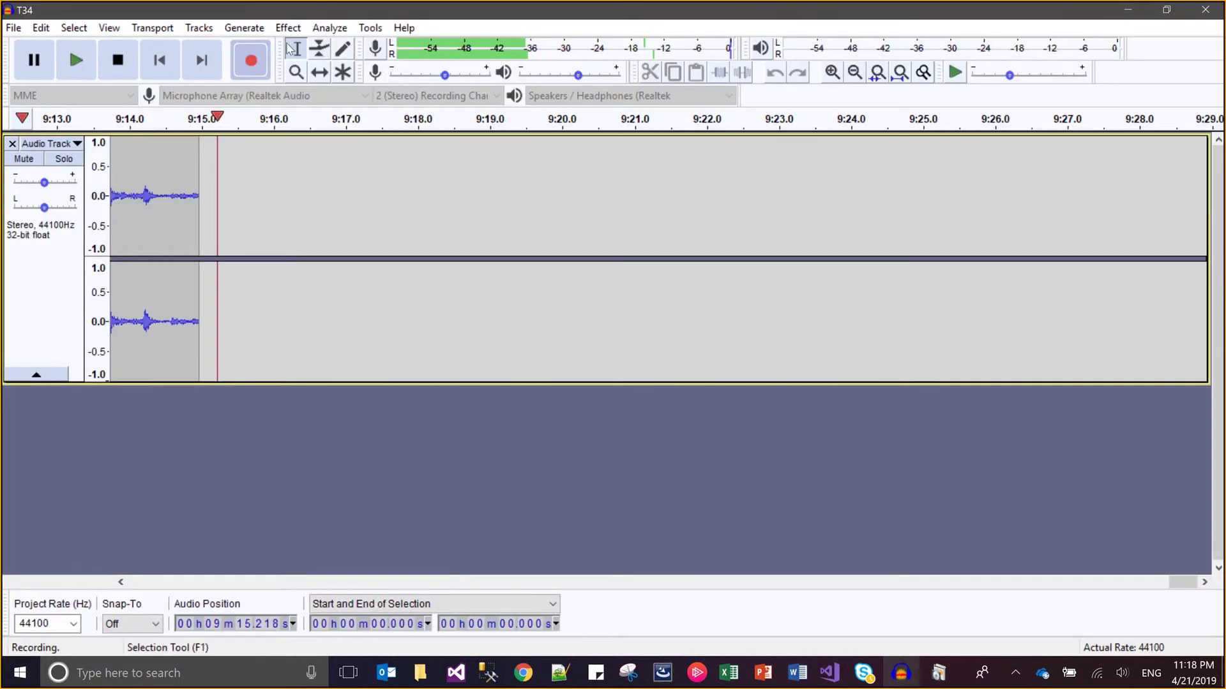